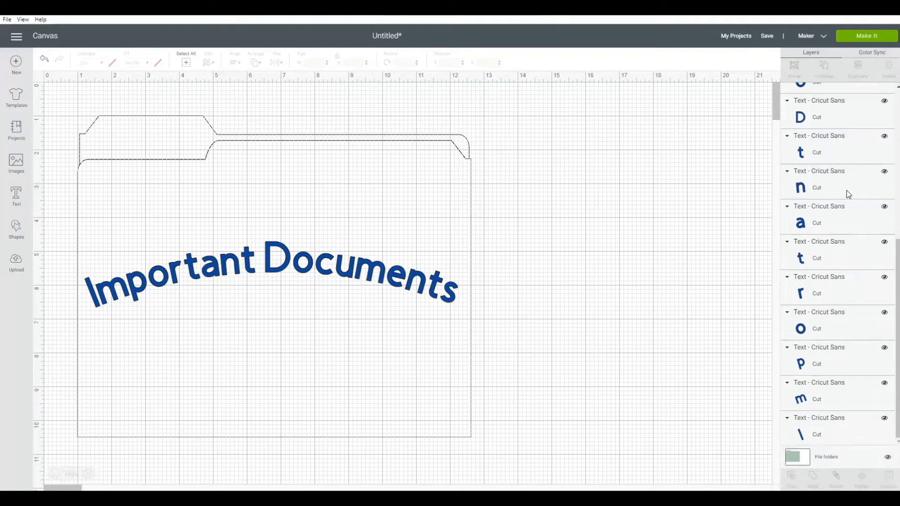
# Group all the letters of the curved "Important Documents" text
pyautogui.scroll(8, 846, 190)
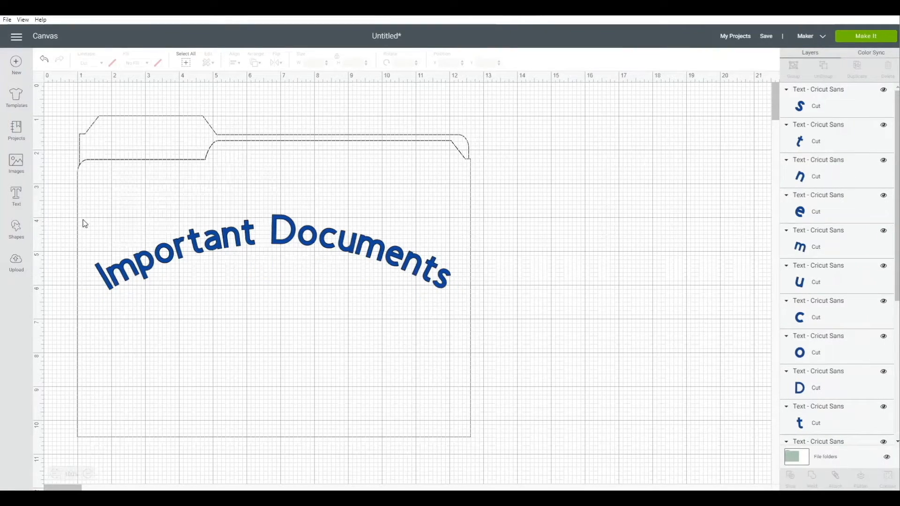
pyautogui.moveTo(83, 220); pyautogui.dragTo(488, 316)
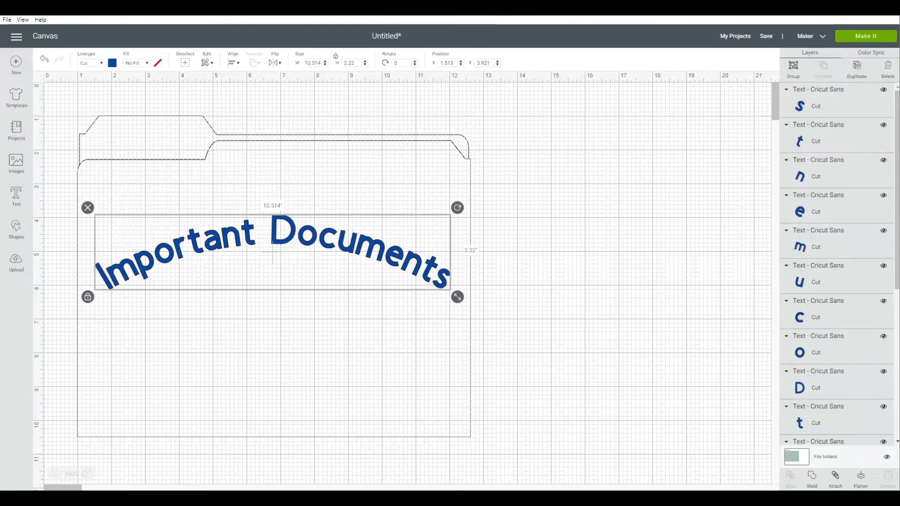
pyautogui.click(793, 71)
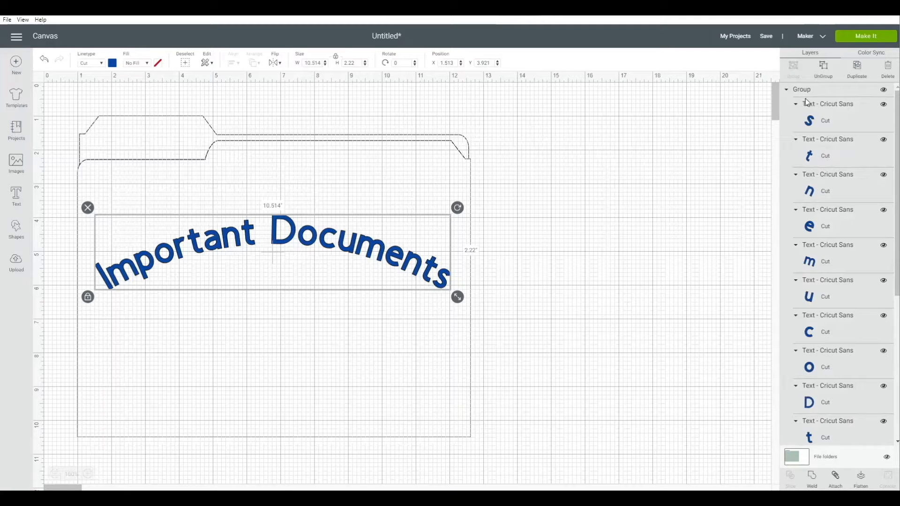
# Review the grouped letter layers, preview their arrangement on the cutting mat, and return to the canvas
pyautogui.scroll(-2, 814, 154)
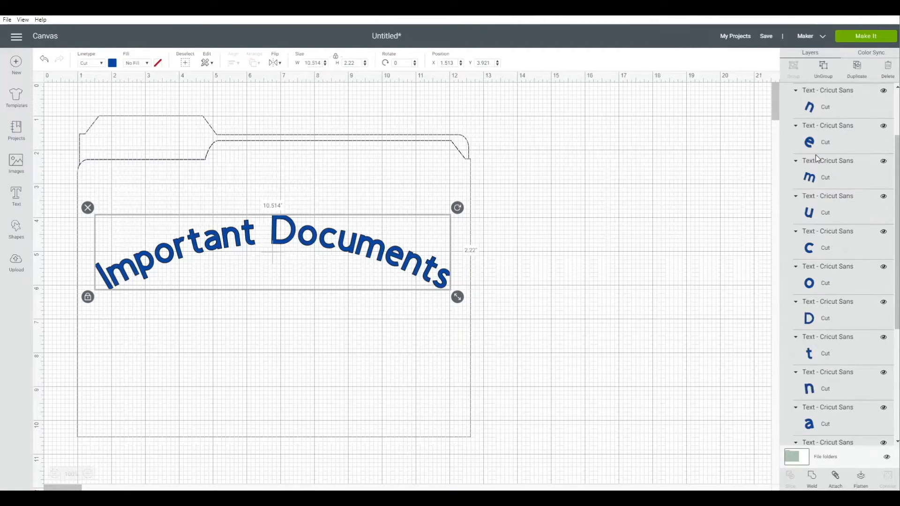
pyautogui.scroll(-2, 817, 156)
pyautogui.scroll(-2, 823, 152)
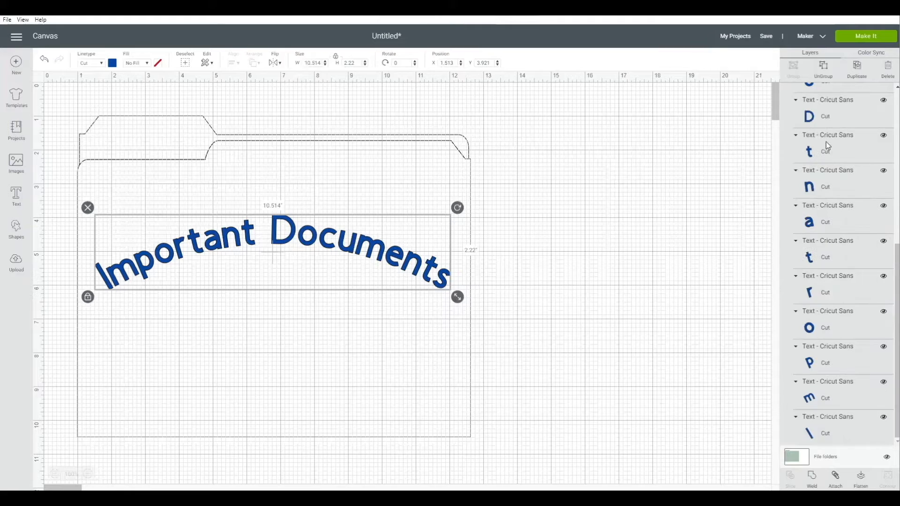
pyautogui.scroll(6, 825, 145)
pyautogui.click(867, 40)
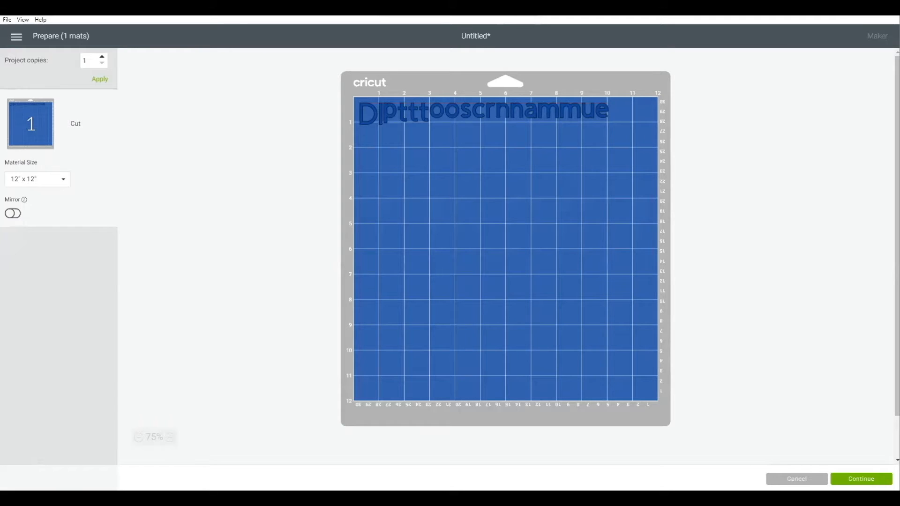
pyautogui.click(797, 479)
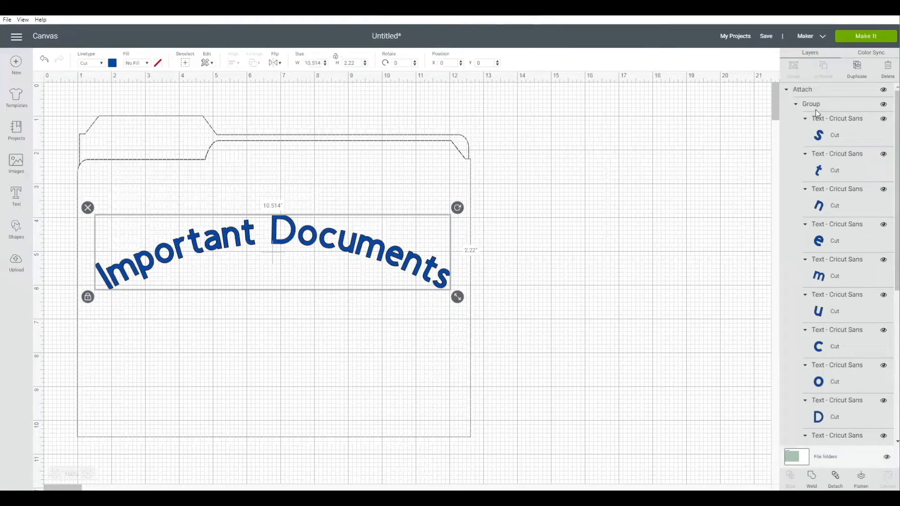
# Preview first the attached text and then the welded text on the cutting mat, returning to the canvas each time
pyautogui.click(859, 40)
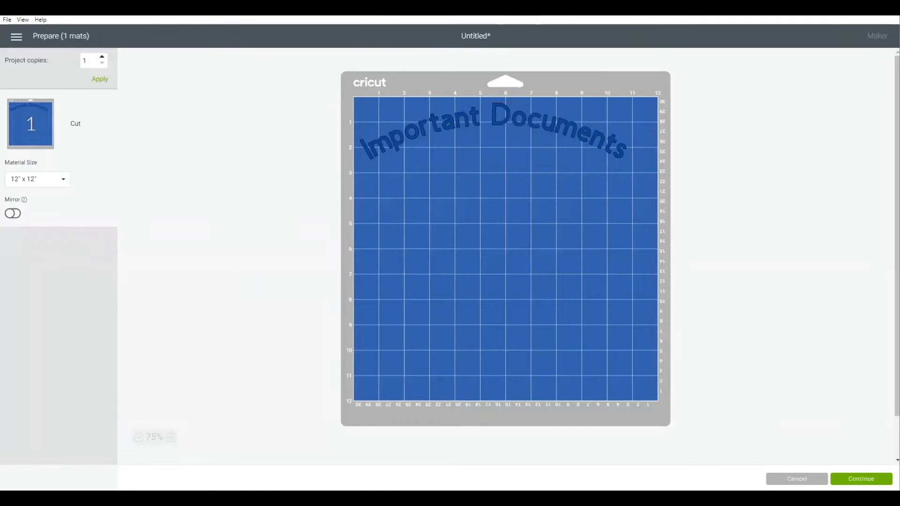
pyautogui.click(797, 479)
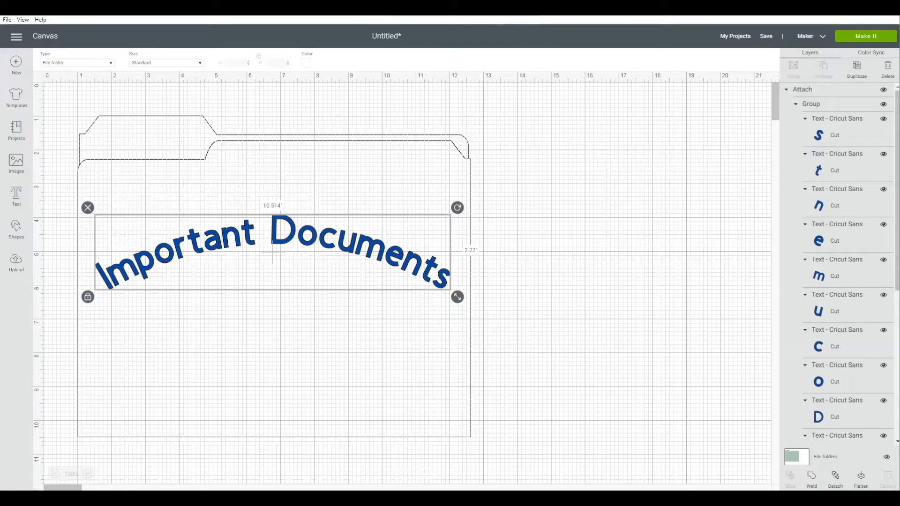
pyautogui.click(859, 37)
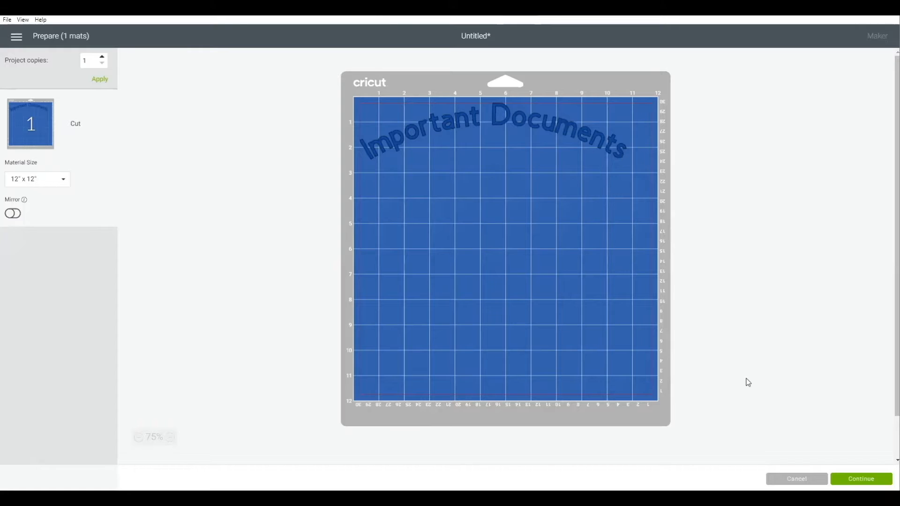
pyautogui.click(782, 478)
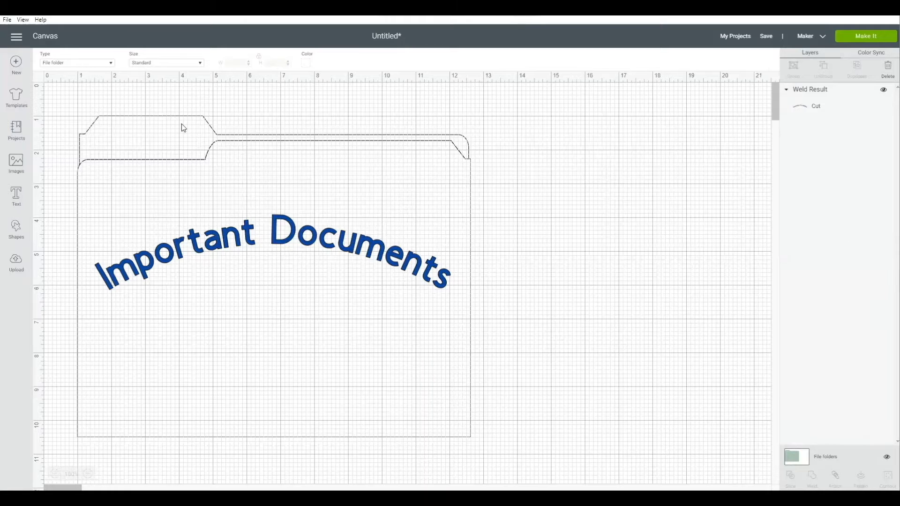
# Undo the weld and move the final letter "s" closer so that it overlaps the neighbouring "t"
pyautogui.click(45, 60)
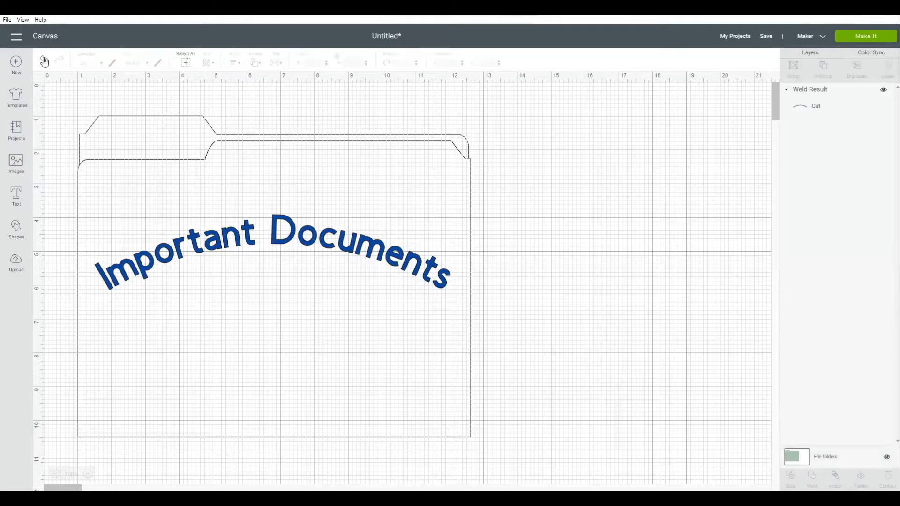
pyautogui.click(444, 277)
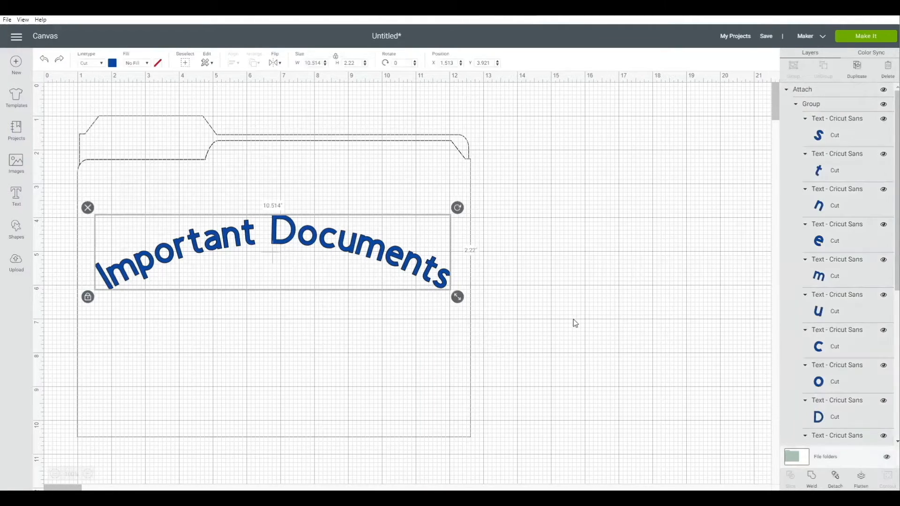
pyautogui.click(441, 279)
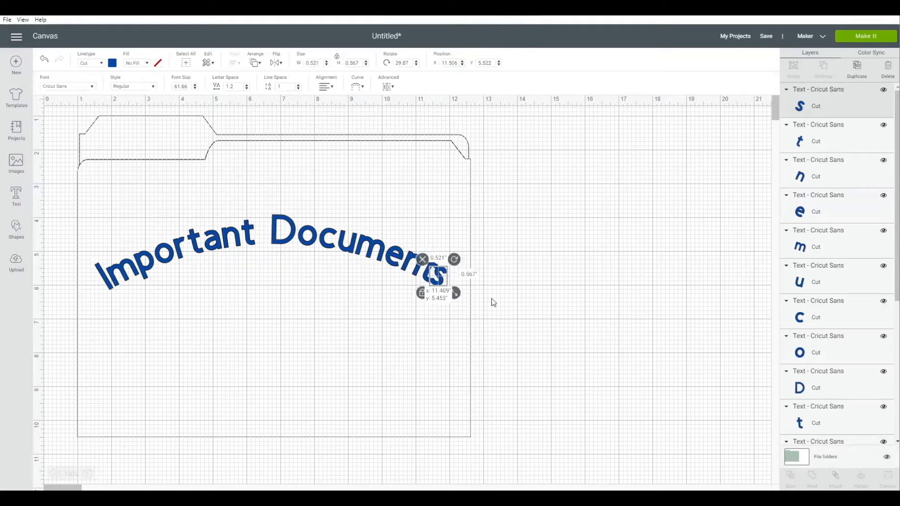
pyautogui.click(492, 299)
pyautogui.click(442, 284)
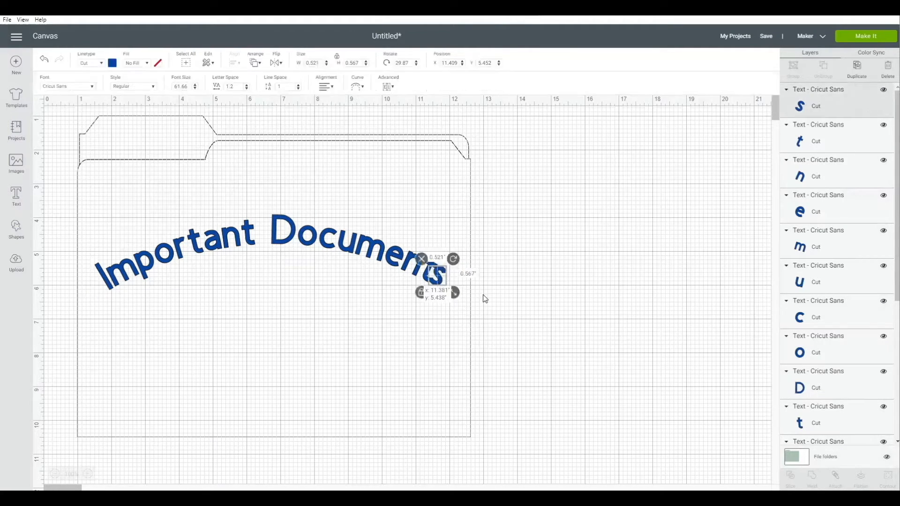
pyautogui.click(414, 282)
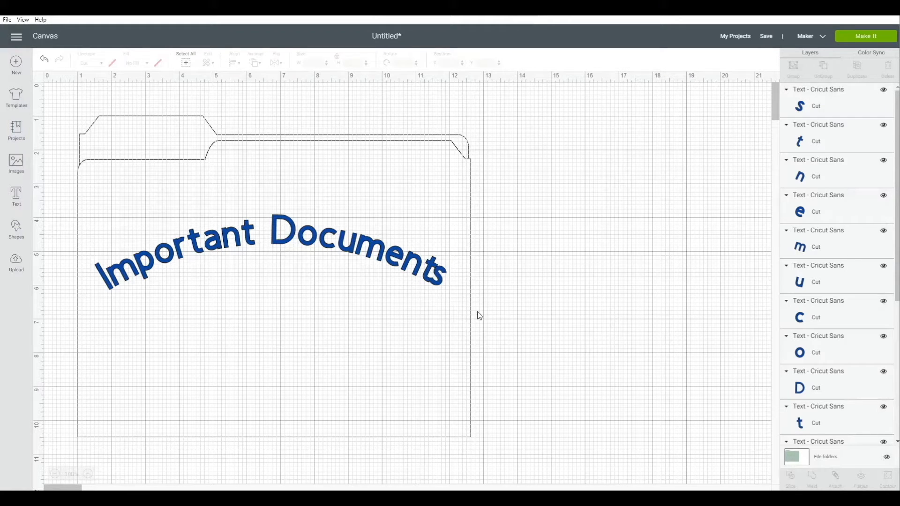
# Weld all the letters together, preview the merged "t" and "s" outline on the cutting mat, and return to the canvas
pyautogui.hotkey('ctrl', 'a')
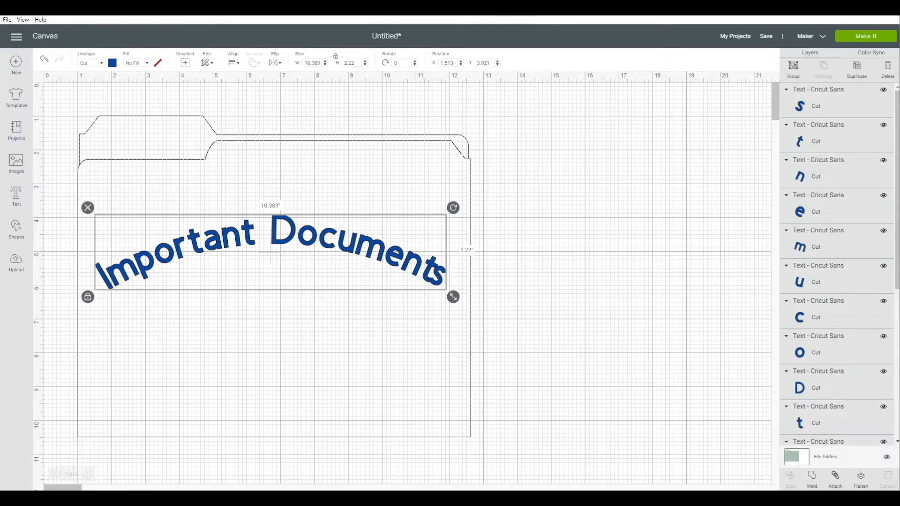
pyautogui.press('Escape')
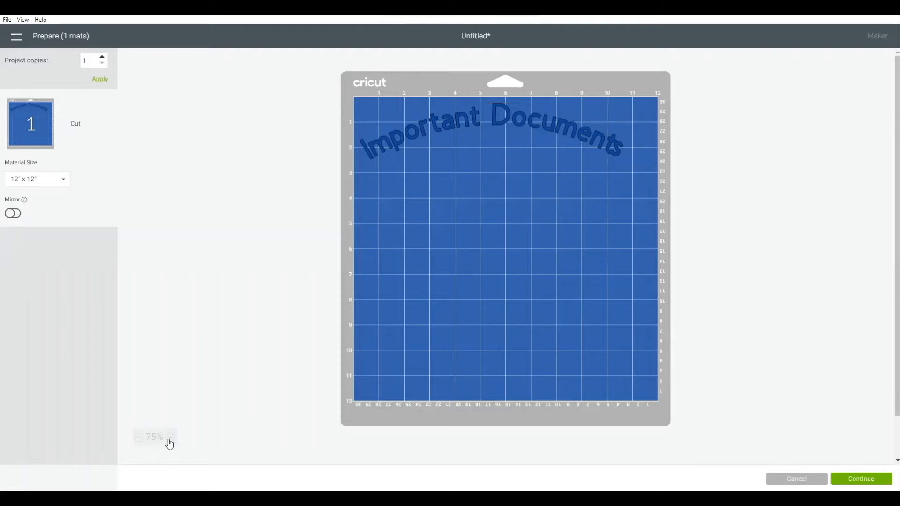
pyautogui.click(170, 440)
pyautogui.click(175, 439)
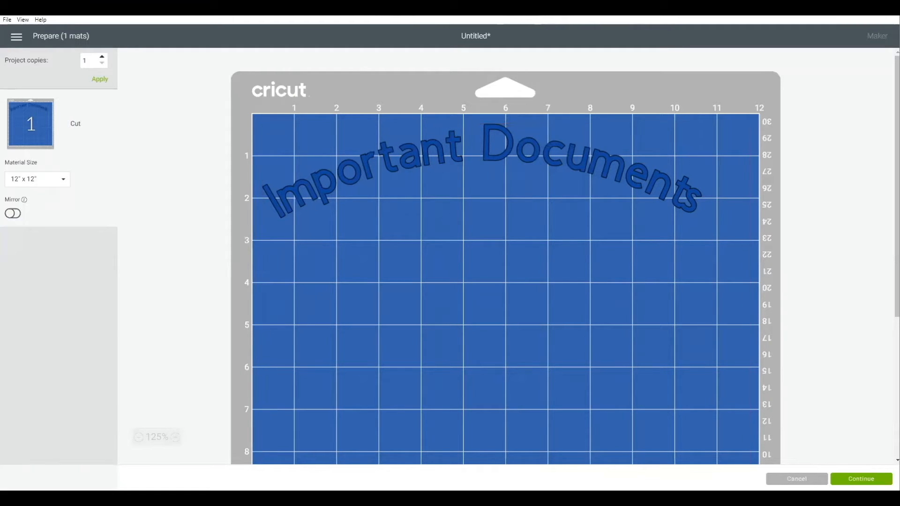
pyautogui.click(797, 479)
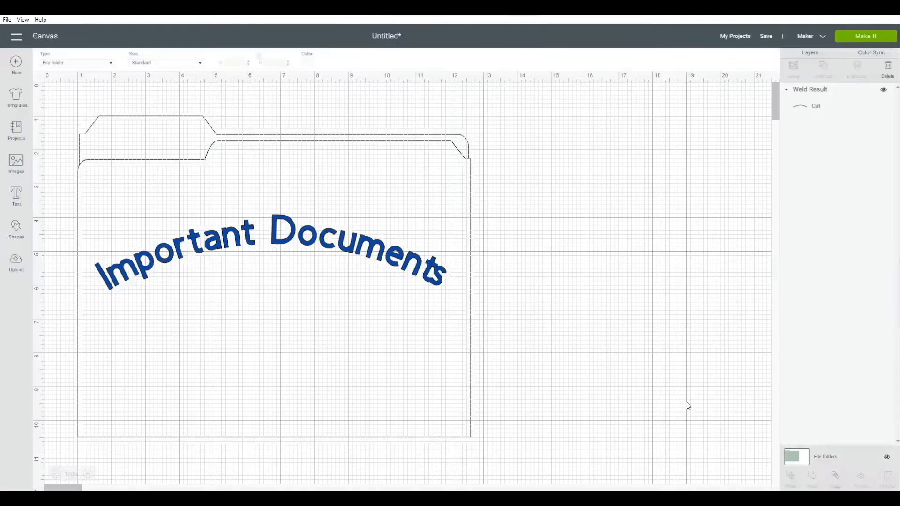
# Undo the weld and the move of the final letter "s"
pyautogui.click(144, 74)
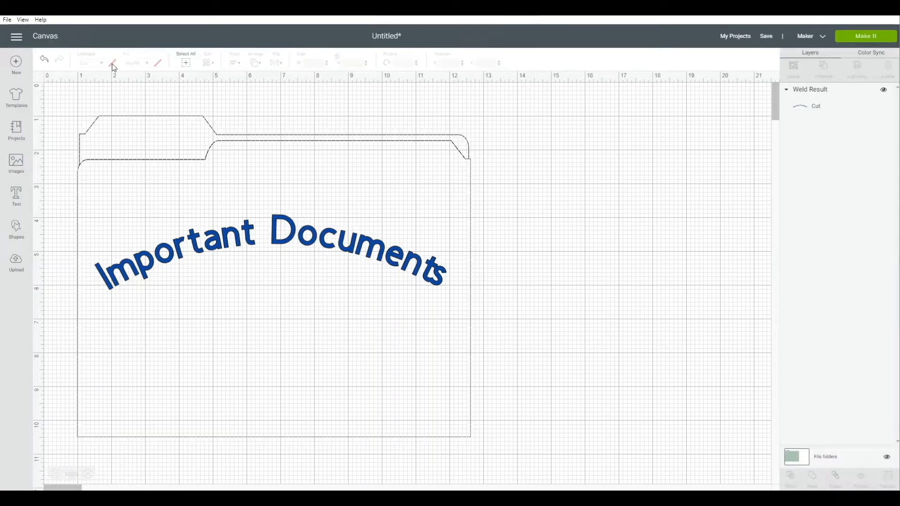
pyautogui.click(46, 62)
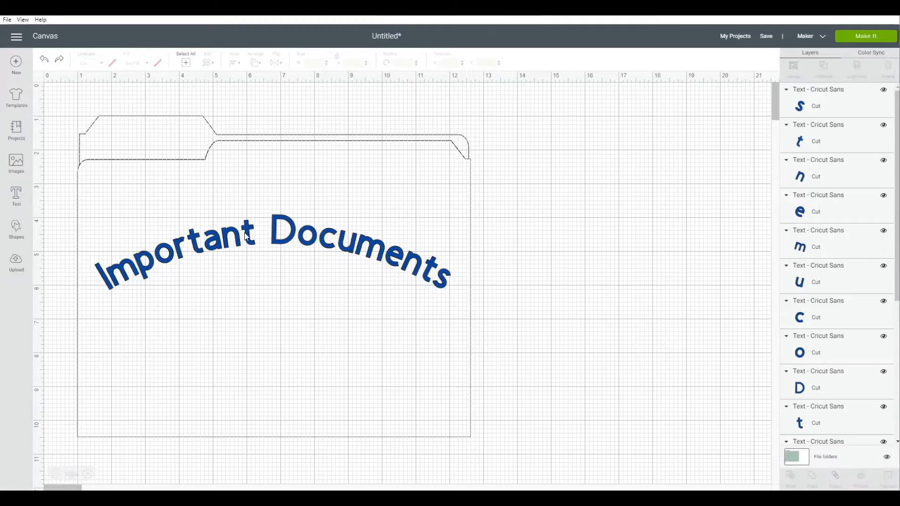
# Group all the letters of "Important Documents" and attach the group
pyautogui.click(361, 245)
pyautogui.moveTo(106, 218); pyautogui.dragTo(485, 305)
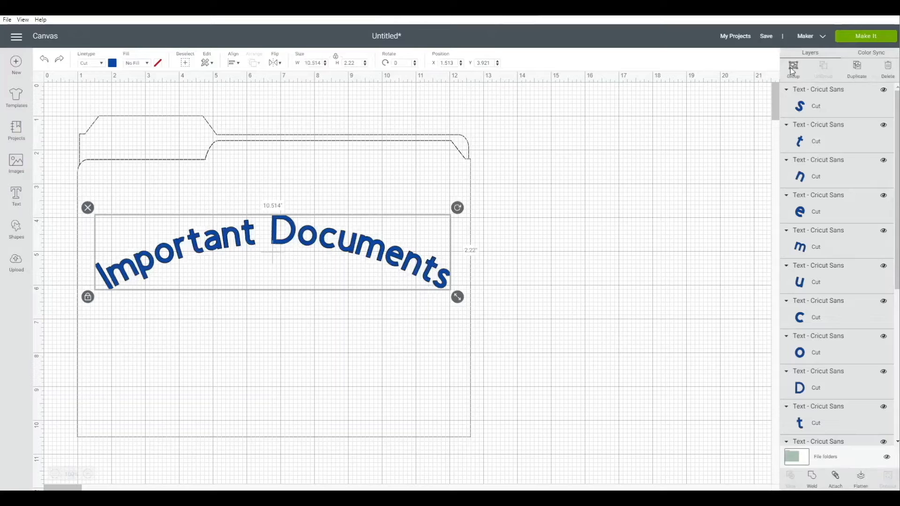
pyautogui.hotkey('ctrl', 'g')
pyautogui.click(837, 479)
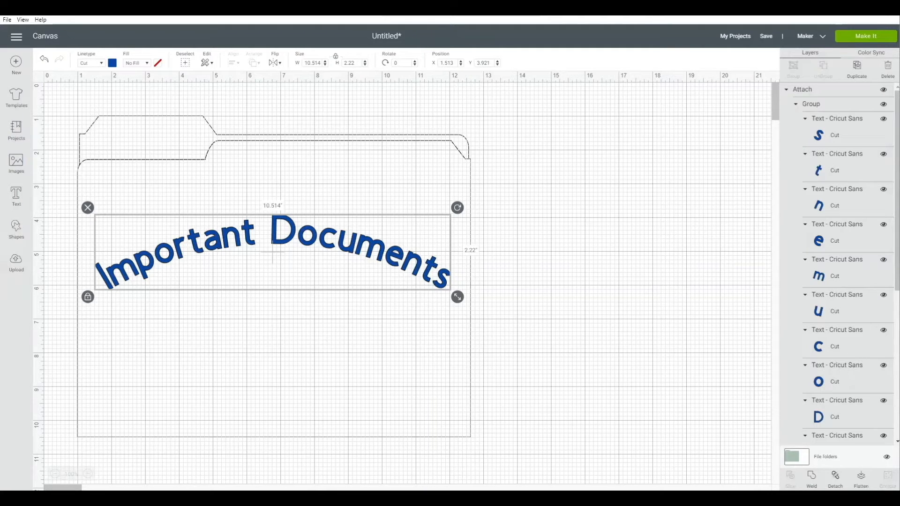
# Flatten the attached text into a printable image and shrink it to about 8.01 by 1.69 inches
pyautogui.click(862, 479)
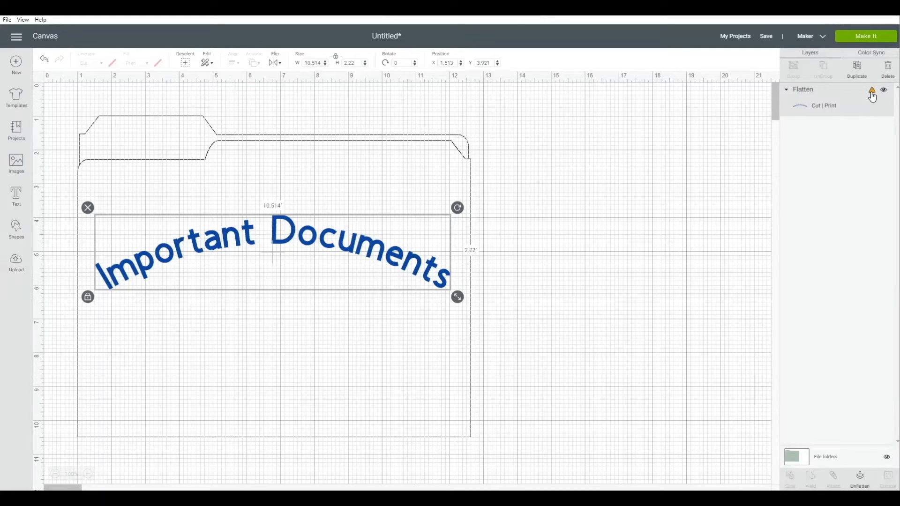
pyautogui.moveTo(873, 97)
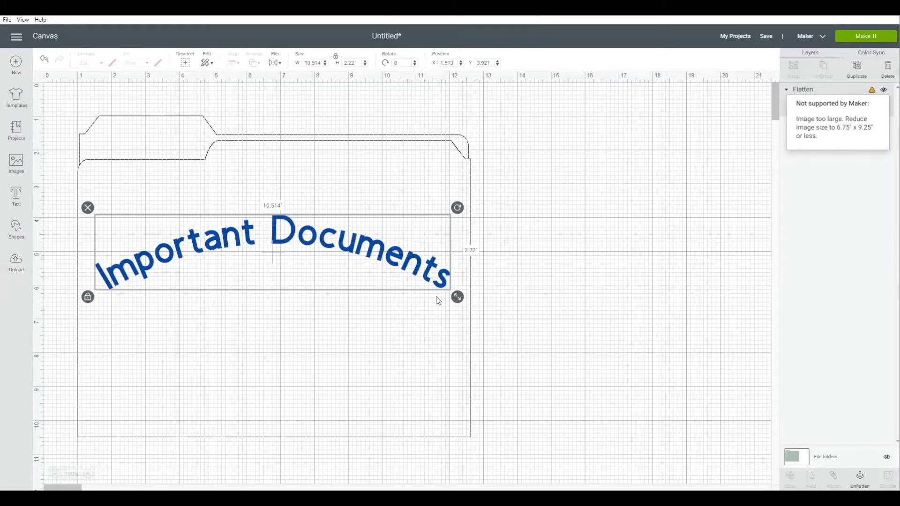
pyautogui.moveTo(433, 288); pyautogui.dragTo(374, 280)
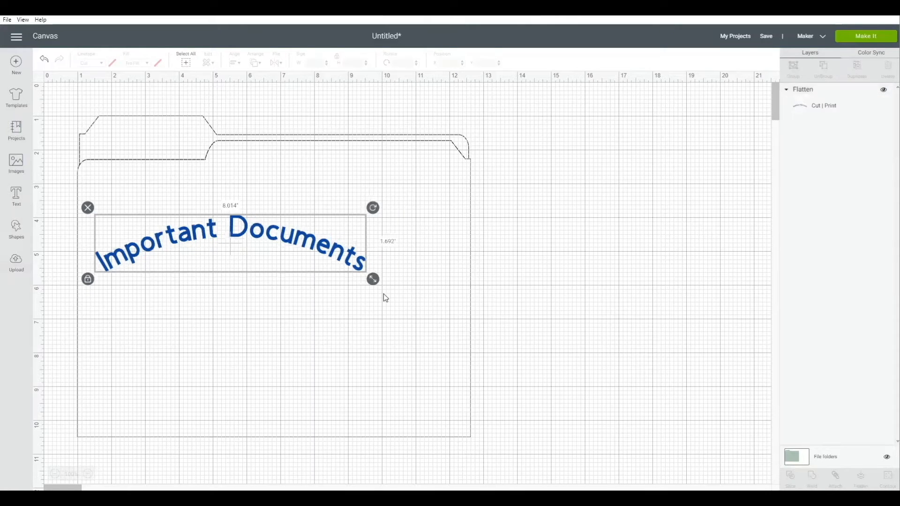
pyautogui.click(575, 219)
pyautogui.moveTo(776, 211); pyautogui.dragTo(769, 77)
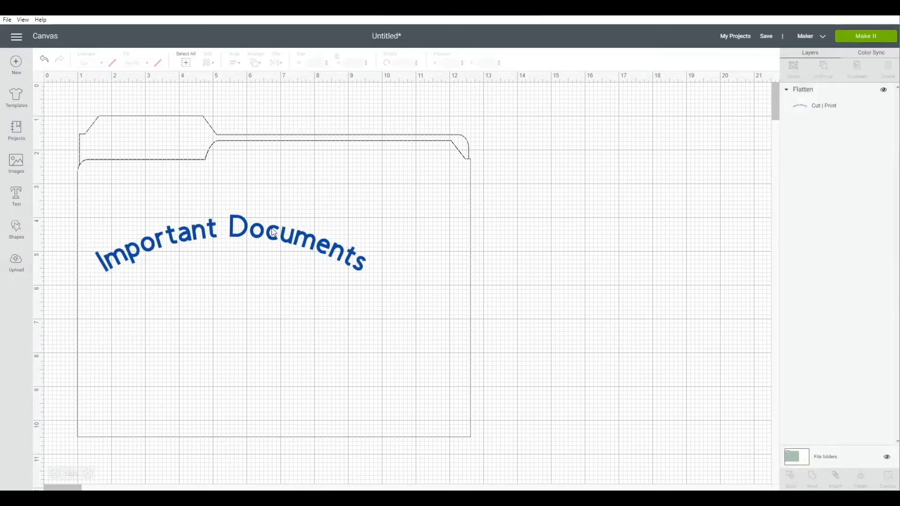
# Shrink the flattened text to about 3.56 by 0.75 inches and place it on the file folder's tab
pyautogui.click(352, 258)
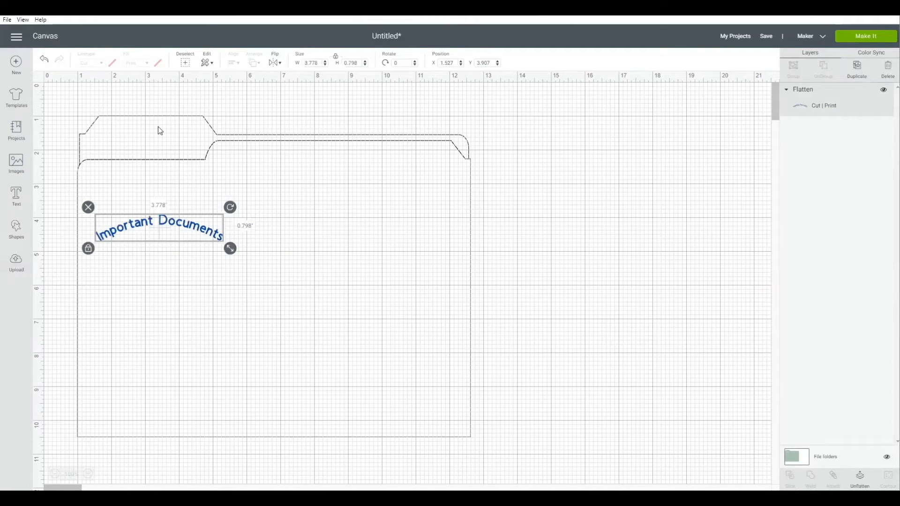
pyautogui.moveTo(160, 132)
pyautogui.mouseDown()
pyautogui.moveTo(156, 123)
pyautogui.moveTo(171, 134)
pyautogui.mouseUp()
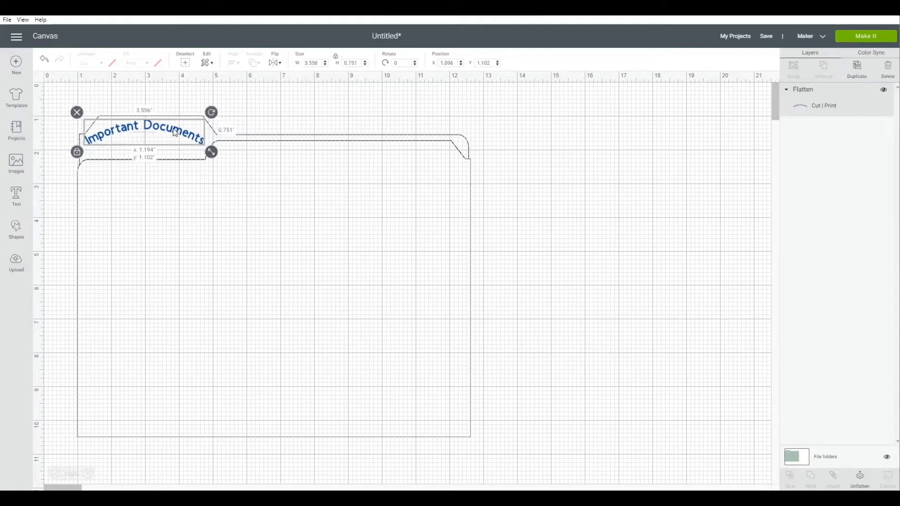
pyautogui.moveTo(174, 131); pyautogui.dragTo(192, 137)
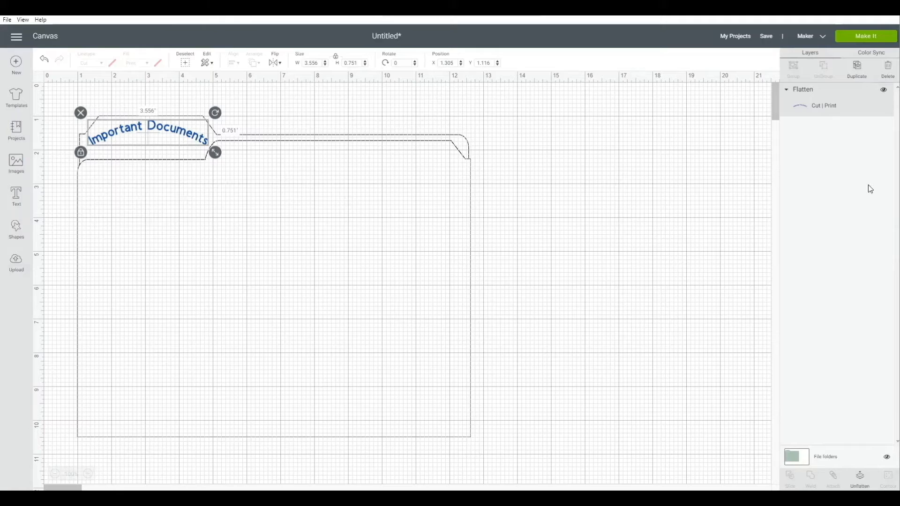
# Preview the flattened text as a print-and-cut project, inspect the print setup, and return to the canvas
pyautogui.click(860, 42)
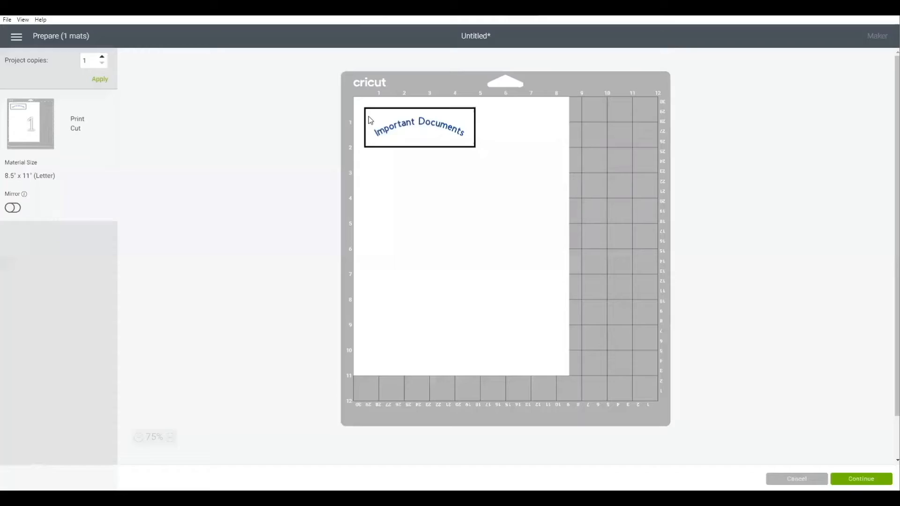
pyautogui.click(854, 478)
pyautogui.click(182, 149)
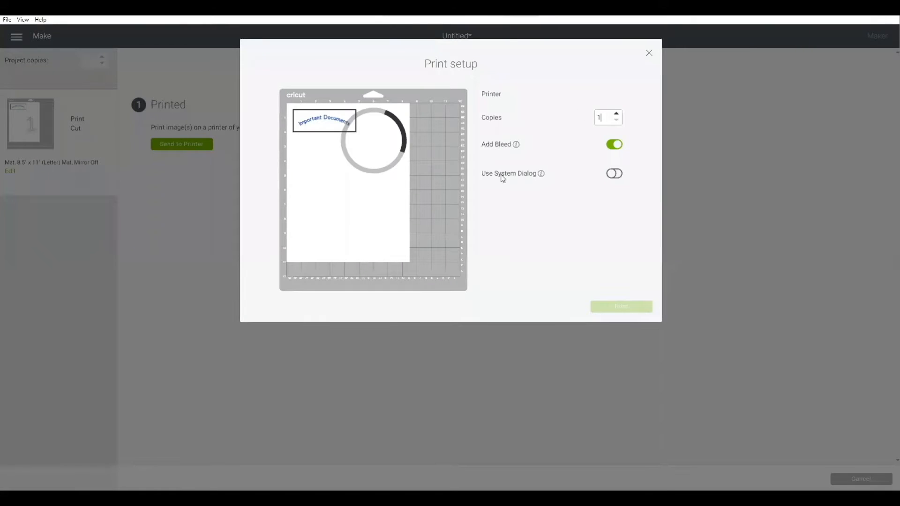
pyautogui.click(652, 52)
pyautogui.click(861, 479)
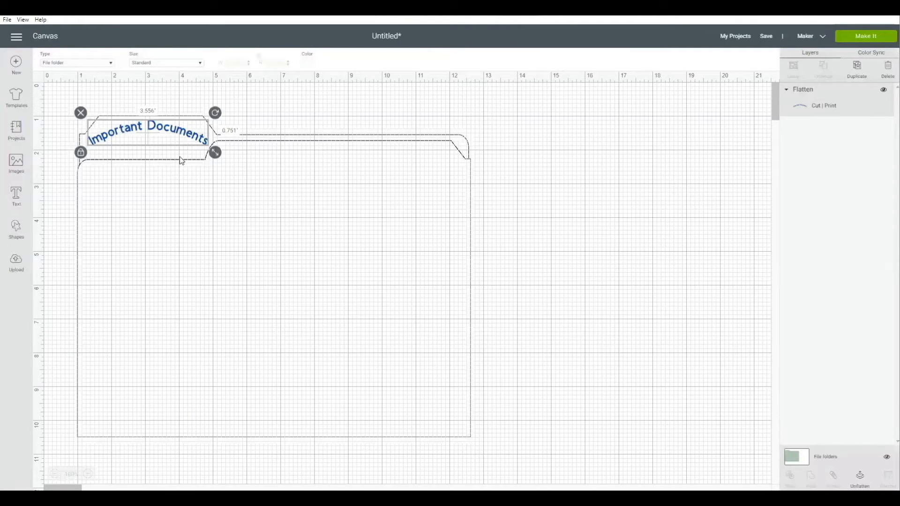
# Move the flattened text onto the file folder's front and enlarge it to about 10 inches wide
pyautogui.moveTo(158, 133); pyautogui.dragTo(181, 241)
pyautogui.moveTo(237, 260); pyautogui.dragTo(594, 339)
pyautogui.moveTo(271, 281); pyautogui.dragTo(461, 311)
pyautogui.click(485, 316)
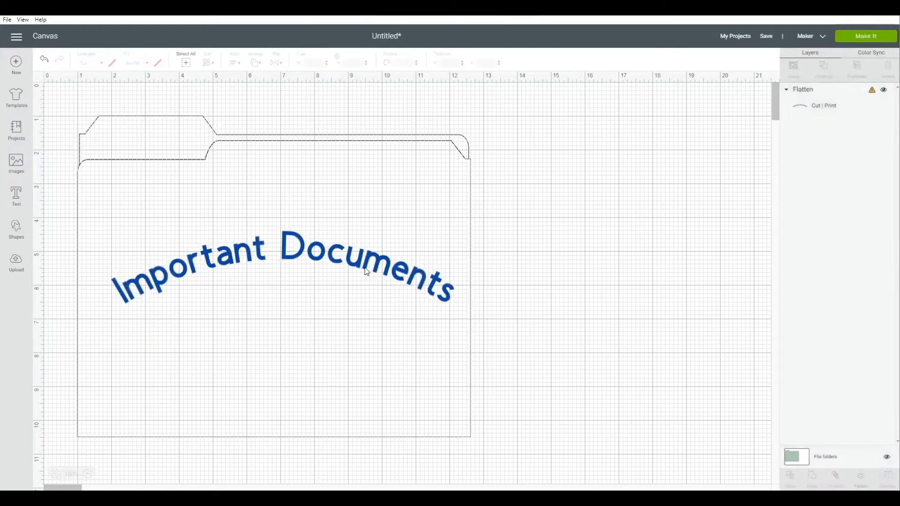
# Undo the flattening of the text, duplicate the attached text, and place the copy directly below the original on the folder's front
pyautogui.click(379, 284)
pyautogui.hotkey('ctrl', 'z')
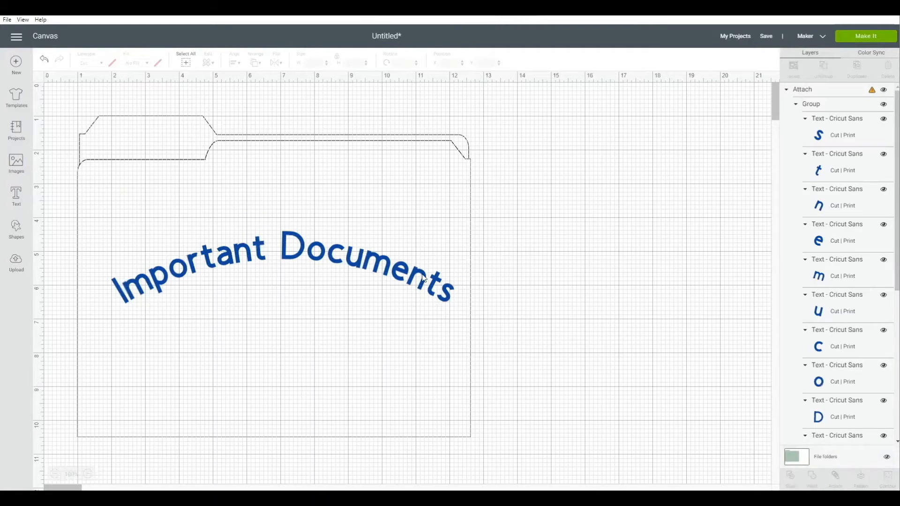
pyautogui.click(815, 90)
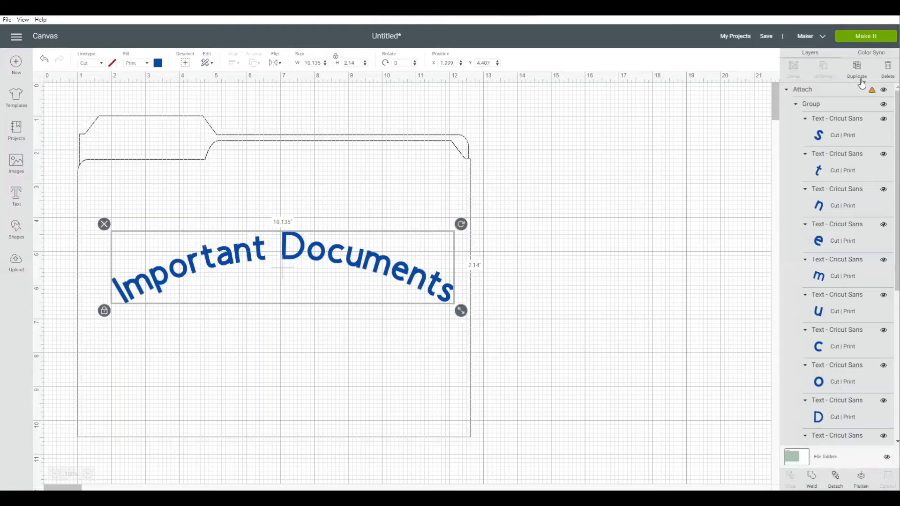
pyautogui.click(862, 81)
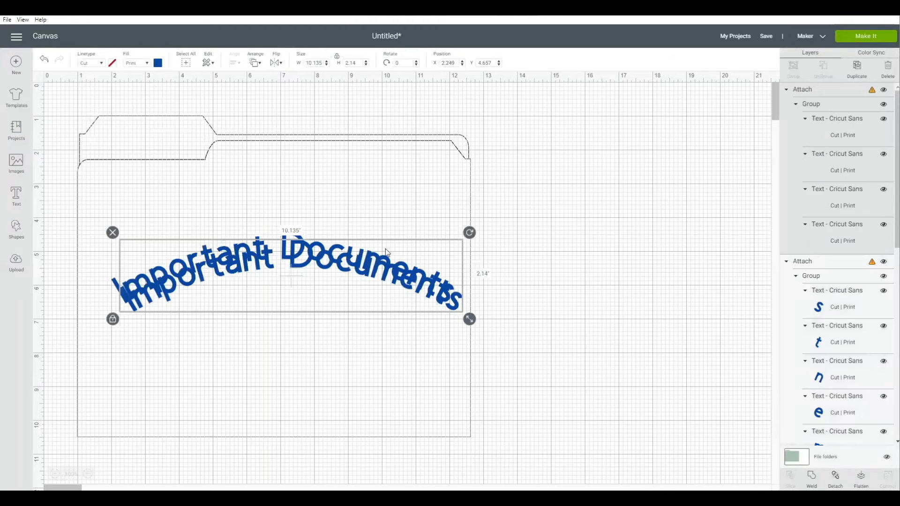
pyautogui.moveTo(441, 280); pyautogui.dragTo(433, 326)
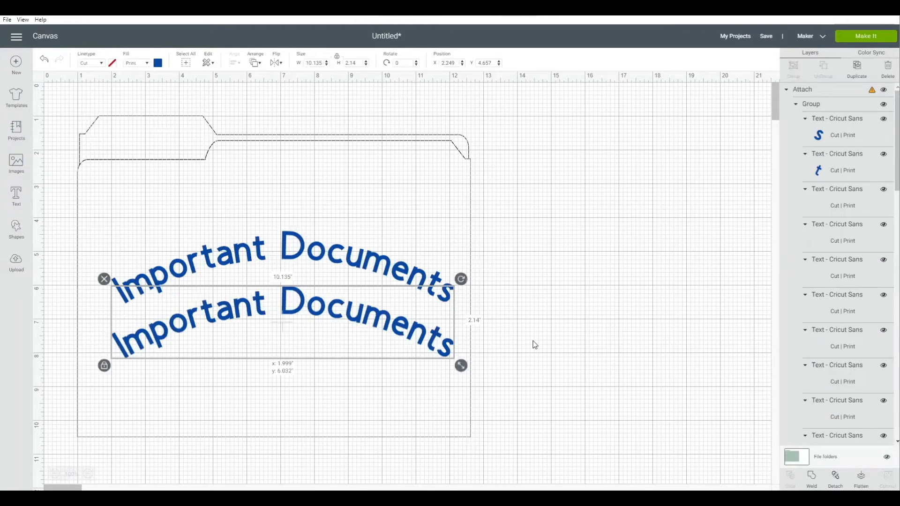
pyautogui.click(560, 390)
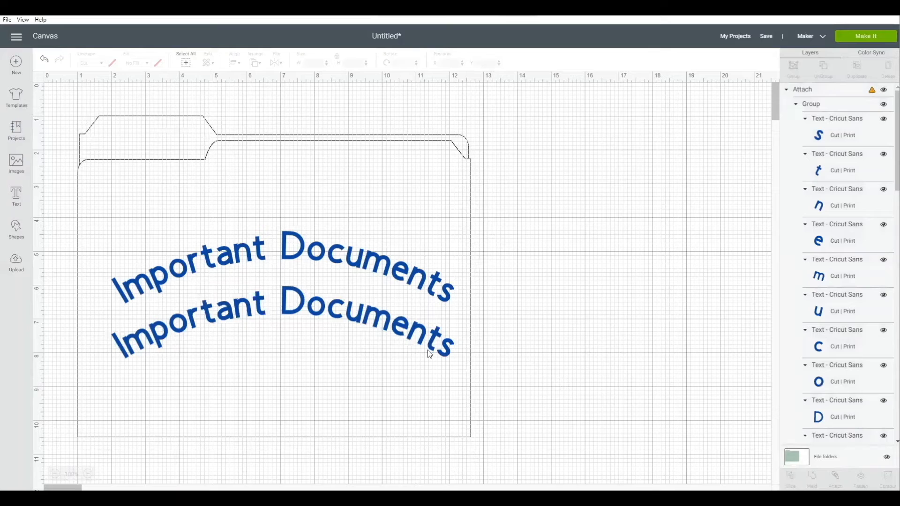
# Try deleting the final "s" from the lower "Important Documents" copy and undo the deletion
pyautogui.click(847, 103)
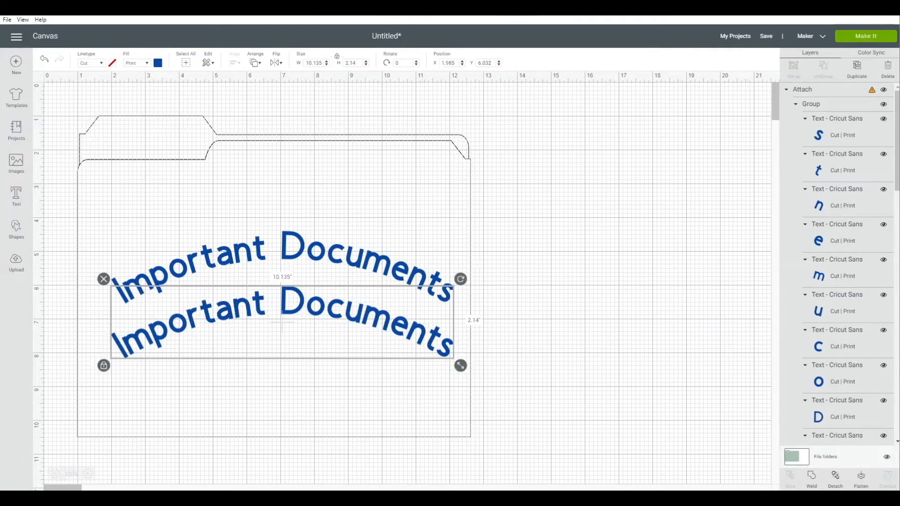
pyautogui.click(843, 128)
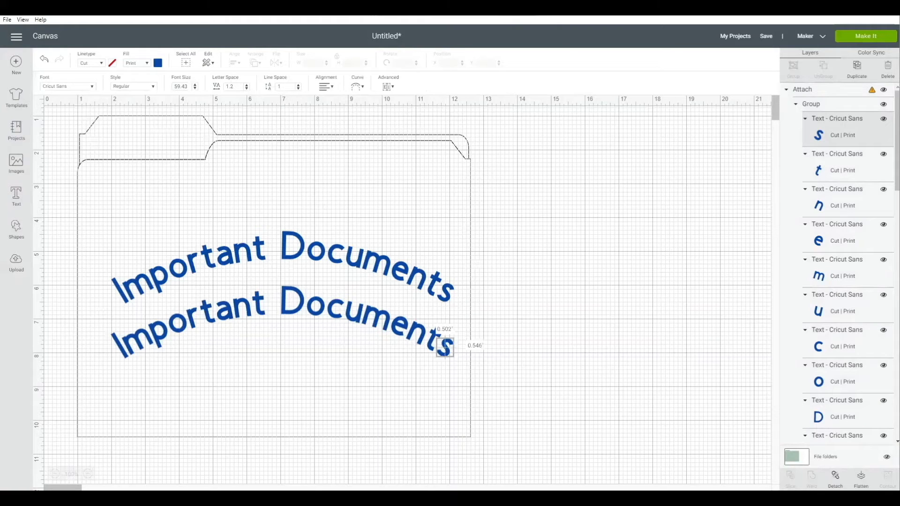
pyautogui.press('Delete')
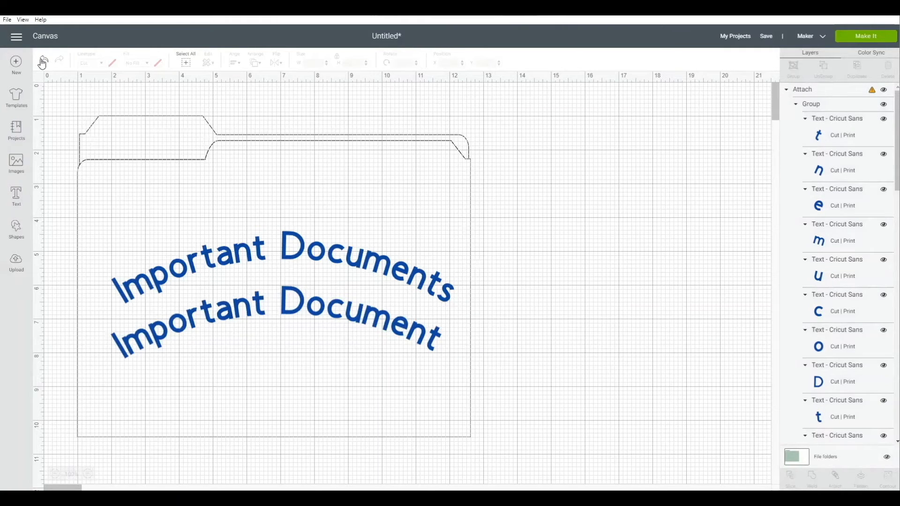
pyautogui.hotkey('ctrl', 'z')
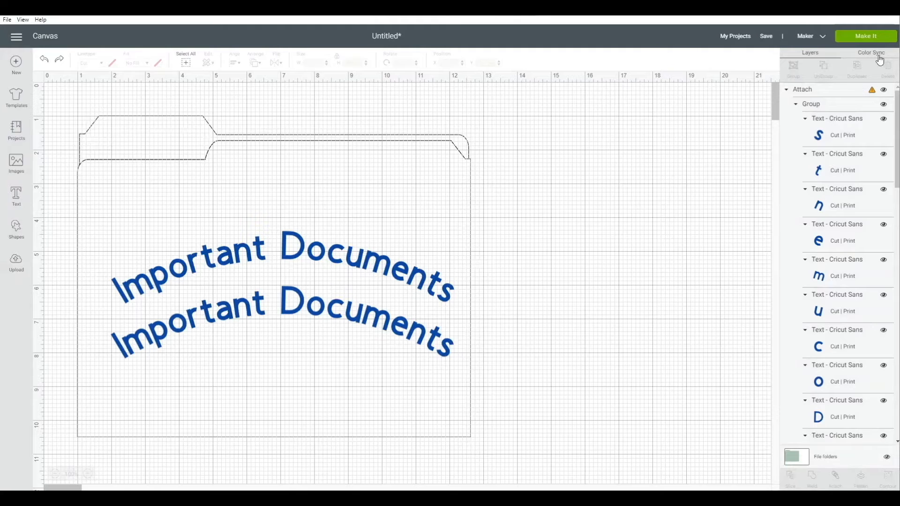
pyautogui.press('Delete')
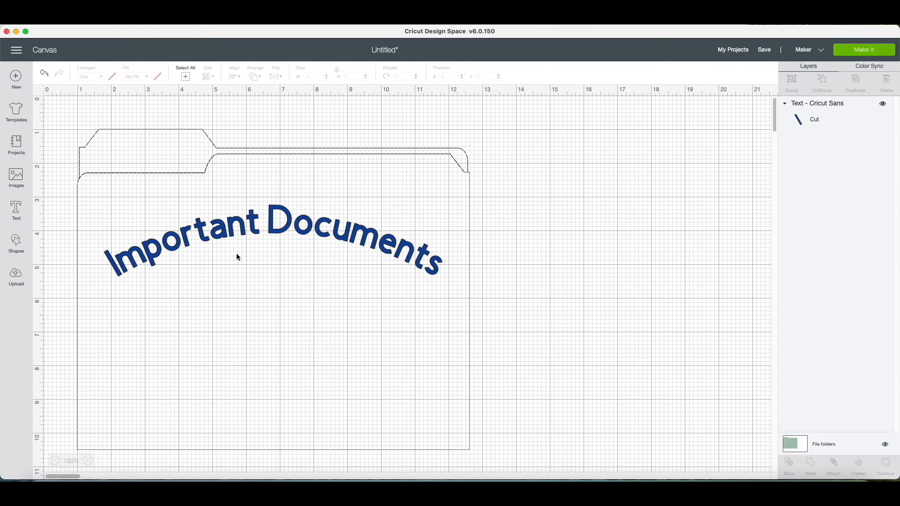
# Insert a square, unlock its proportions, stretch it to about 11.85 by 3.44 inches, and move it below the curved text
pyautogui.click(27, 253)
pyautogui.click(57, 192)
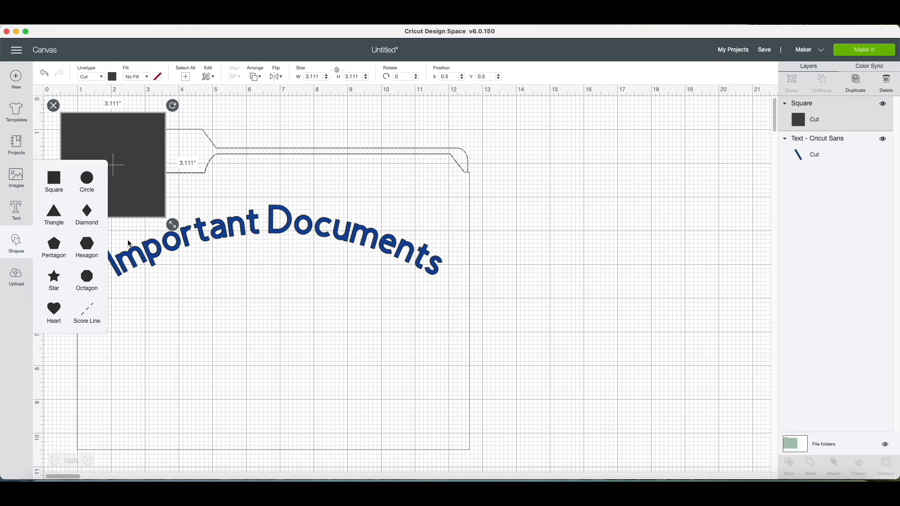
pyautogui.moveTo(136, 167); pyautogui.dragTo(141, 233)
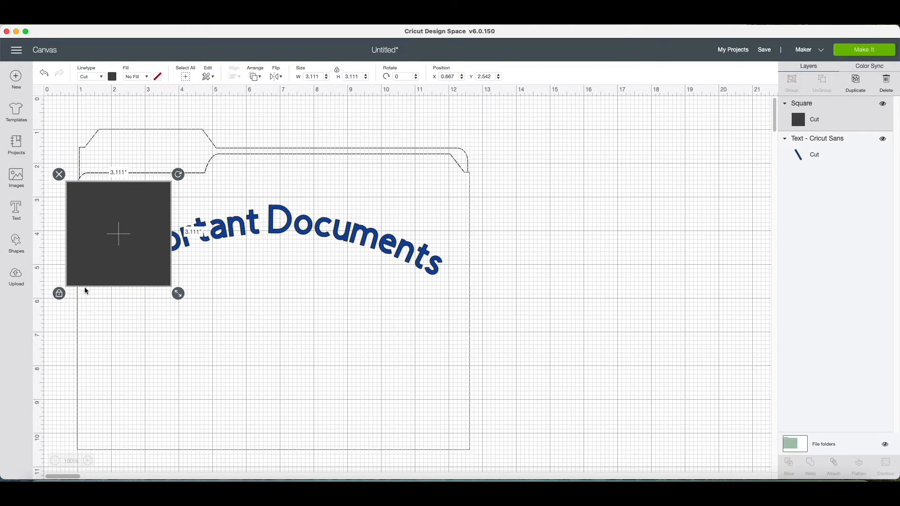
pyautogui.click(59, 294)
pyautogui.moveTo(179, 294); pyautogui.dragTo(470, 307)
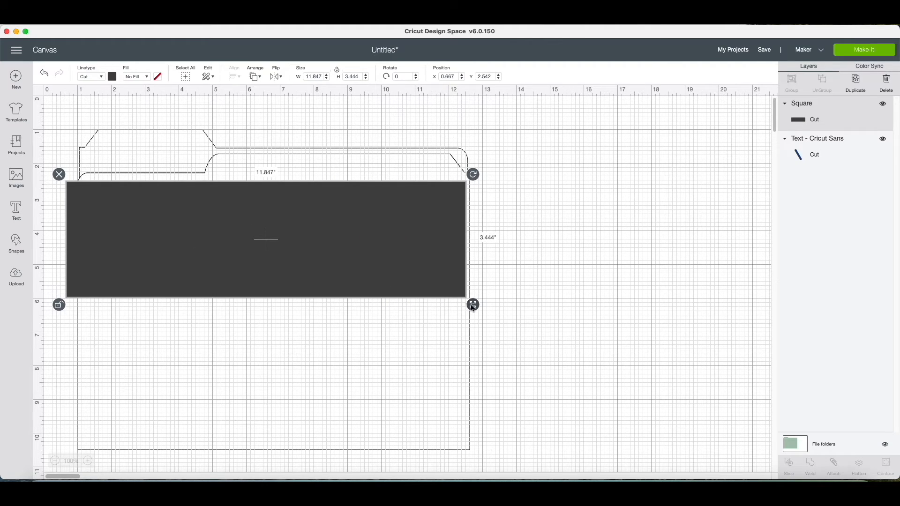
pyautogui.moveTo(440, 279); pyautogui.dragTo(447, 374)
# Bring the curved "Important Documents" text in front of the dark rectangle and position it within the rectangle
pyautogui.click(393, 254)
pyautogui.rightClick(393, 253)
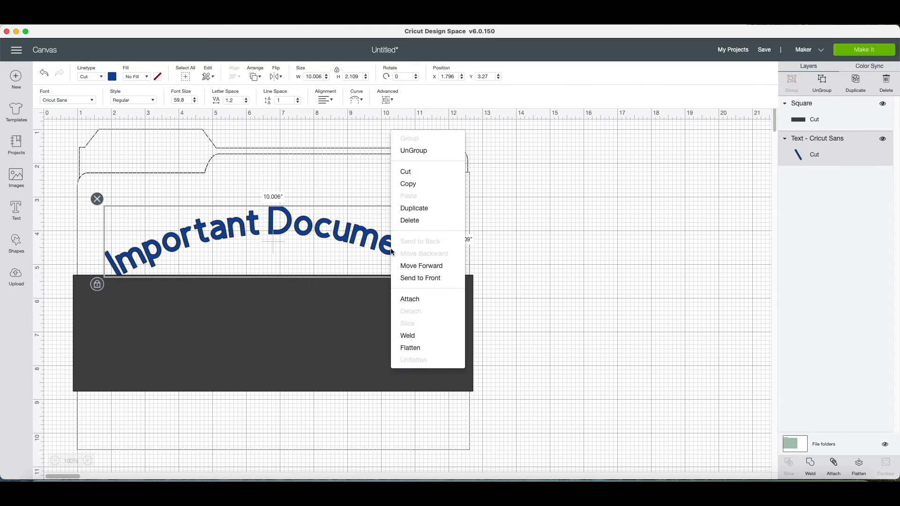
pyautogui.click(456, 273)
pyautogui.moveTo(411, 258); pyautogui.dragTo(416, 345)
pyautogui.click(516, 316)
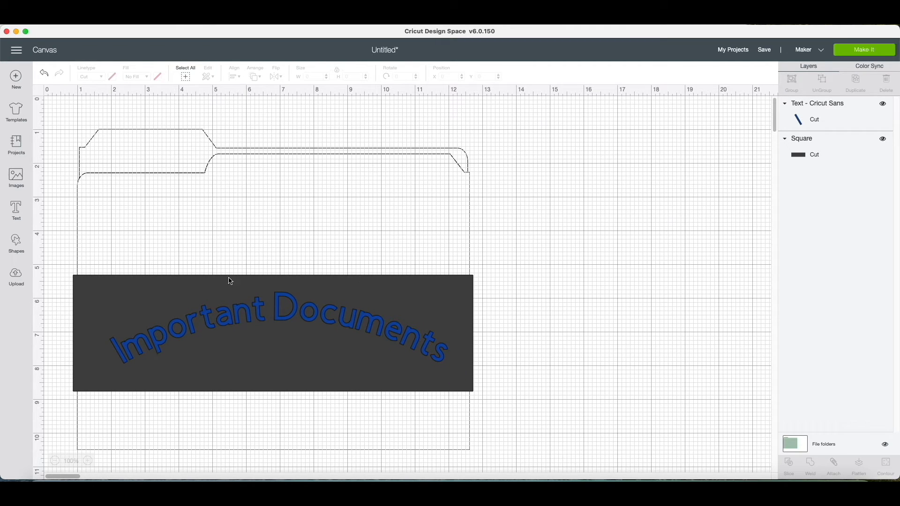
# Slice the curved text out of the dark rectangle and move the resulting pieces apart
pyautogui.moveTo(62, 263); pyautogui.dragTo(485, 415)
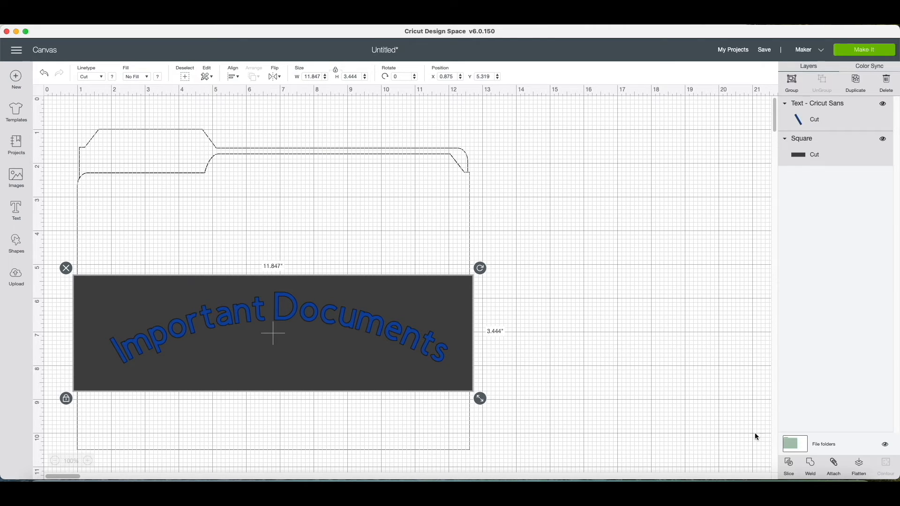
pyautogui.click(791, 478)
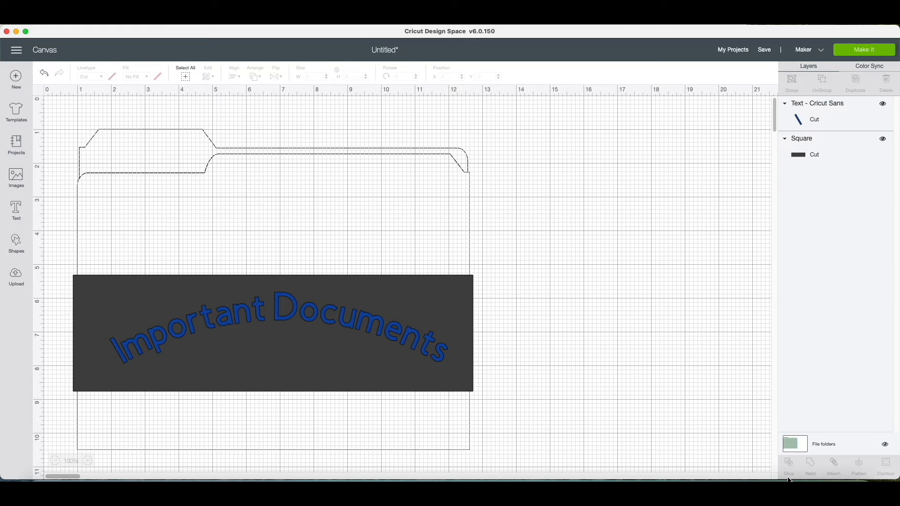
pyautogui.moveTo(261, 364); pyautogui.dragTo(375, 263)
pyautogui.moveTo(341, 317); pyautogui.dragTo(655, 347)
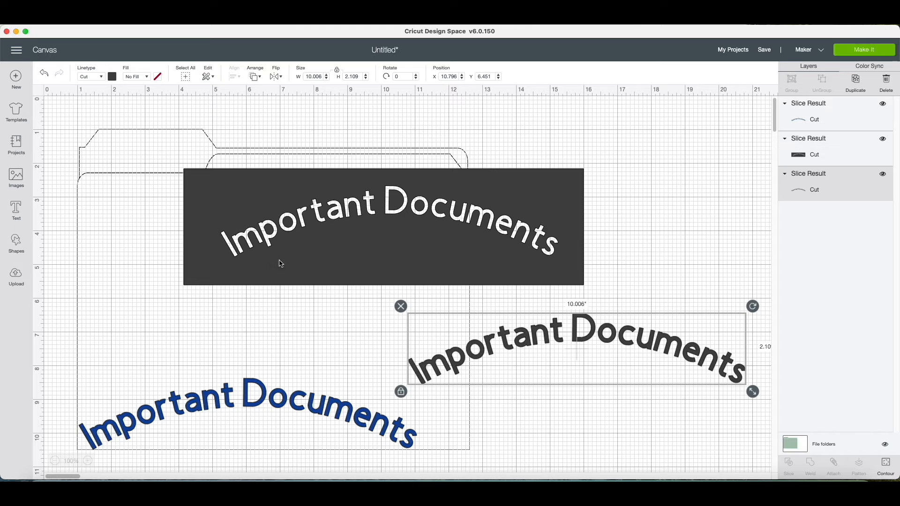
# Delete the dark text and rectangle slice results, and move the blue text back to the middle of the folder's front
pyautogui.click(403, 307)
pyautogui.click(325, 246)
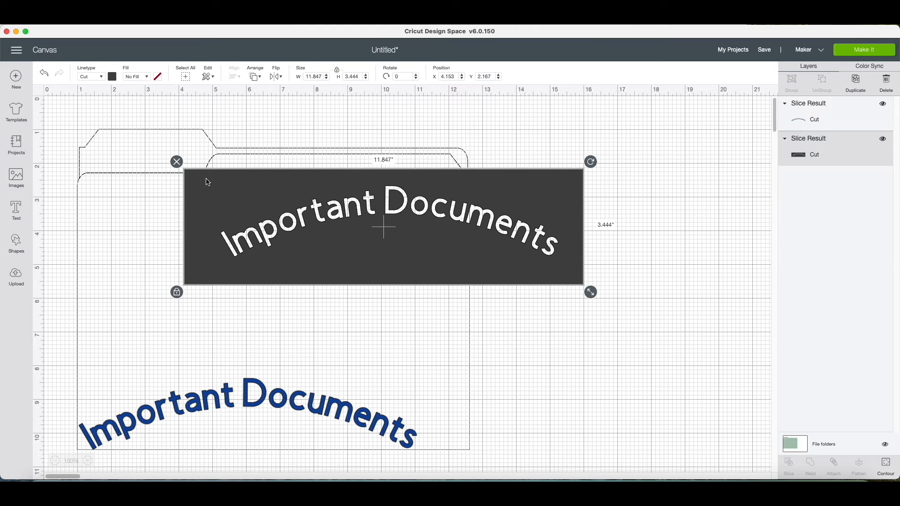
pyautogui.click(177, 162)
pyautogui.moveTo(143, 422); pyautogui.dragTo(174, 288)
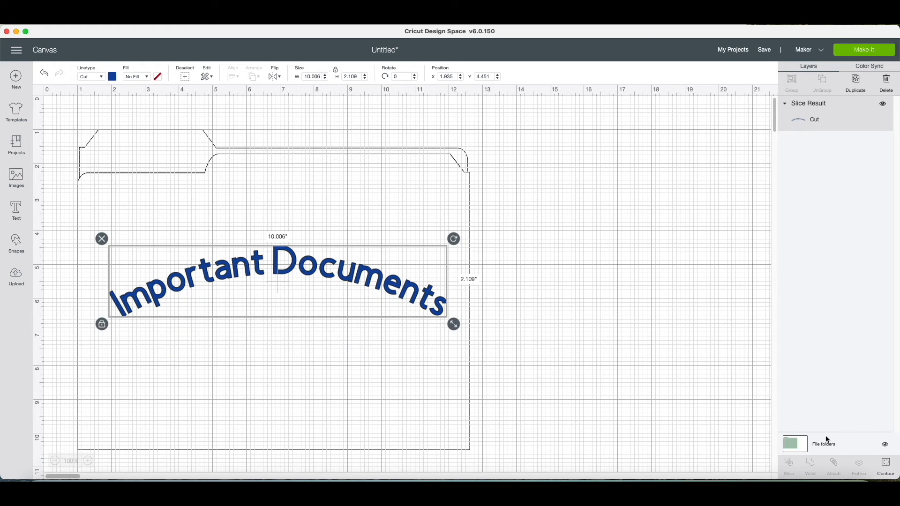
# Try hiding individual letter contours of the sliced text, including both m's, D and p, and restore all contours
pyautogui.click(891, 478)
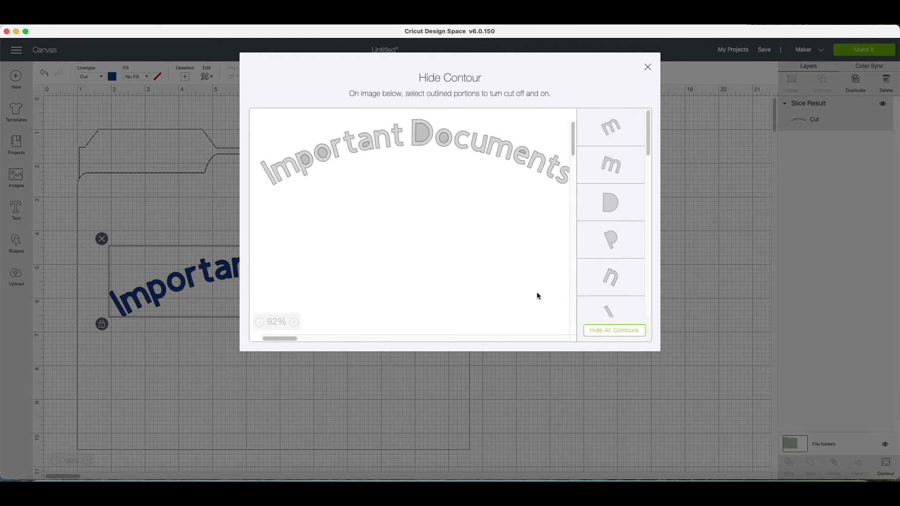
pyautogui.click(612, 129)
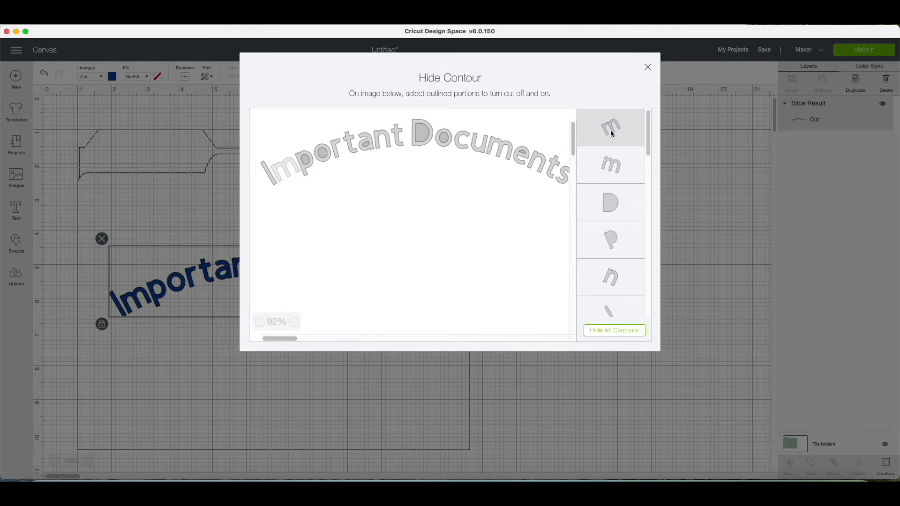
pyautogui.click(615, 164)
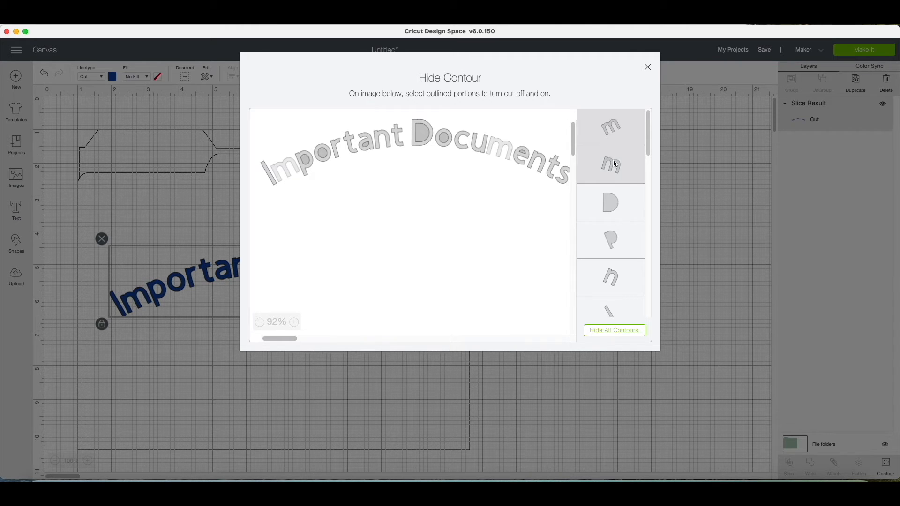
pyautogui.click(618, 214)
pyautogui.click(615, 252)
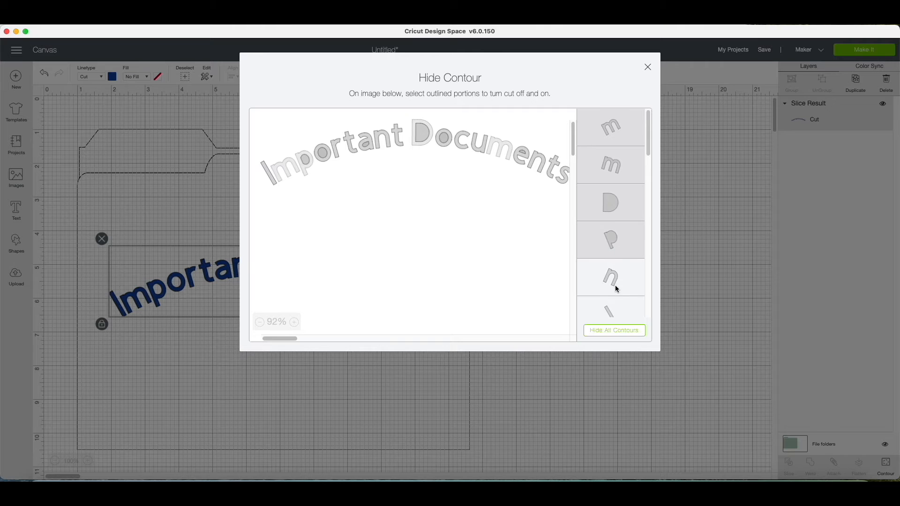
pyautogui.click(618, 337)
pyautogui.click(614, 334)
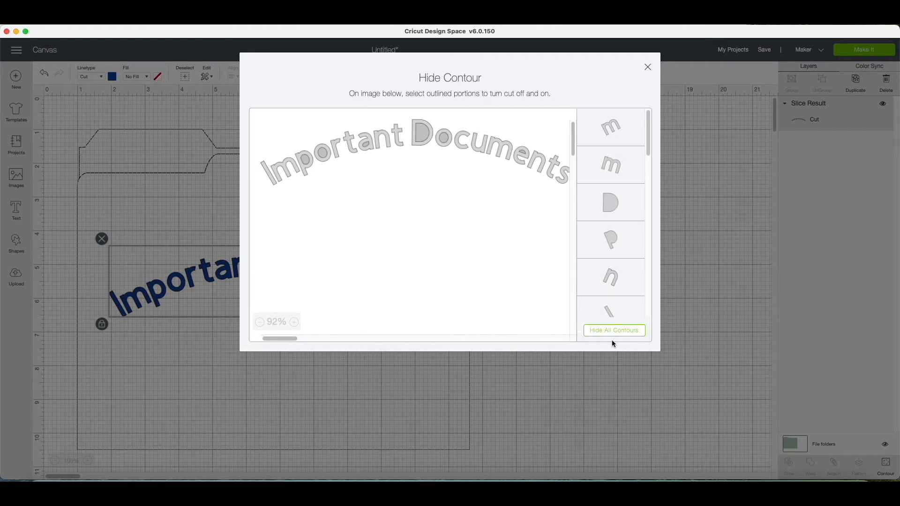
# Hide the contours of the "p" in "Important" and the "n" in "Documents" and close the contour settings
pyautogui.click(621, 265)
pyautogui.click(621, 248)
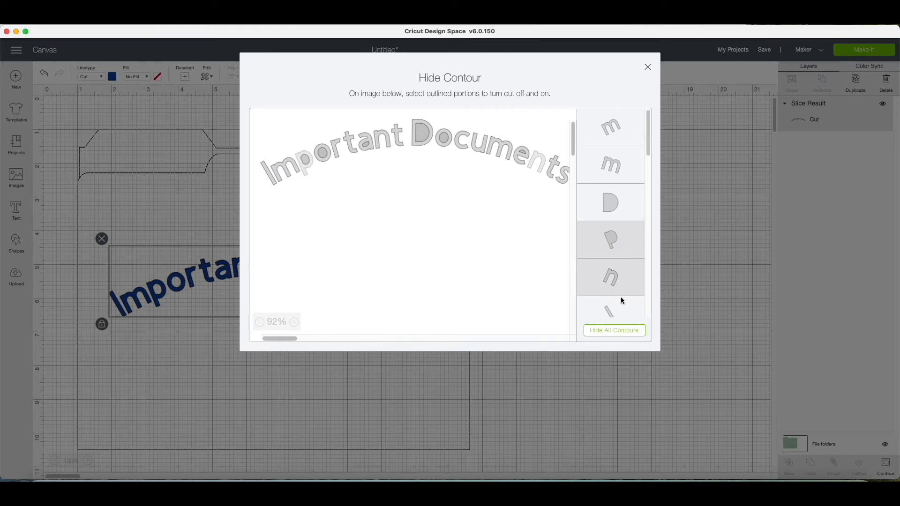
pyautogui.click(648, 68)
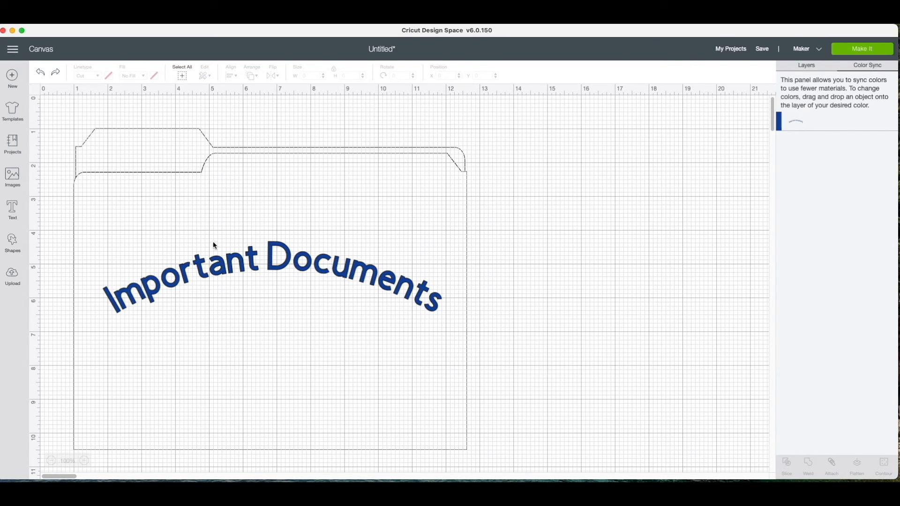
# Insert the smiling red apple with mint leaves from the "apple" image results and place it centred beneath the curved text
pyautogui.click(18, 178)
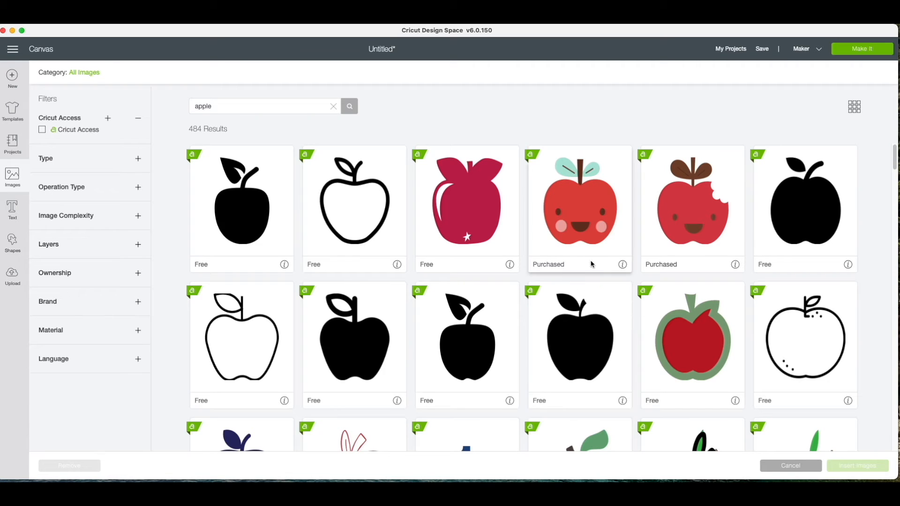
pyautogui.click(588, 201)
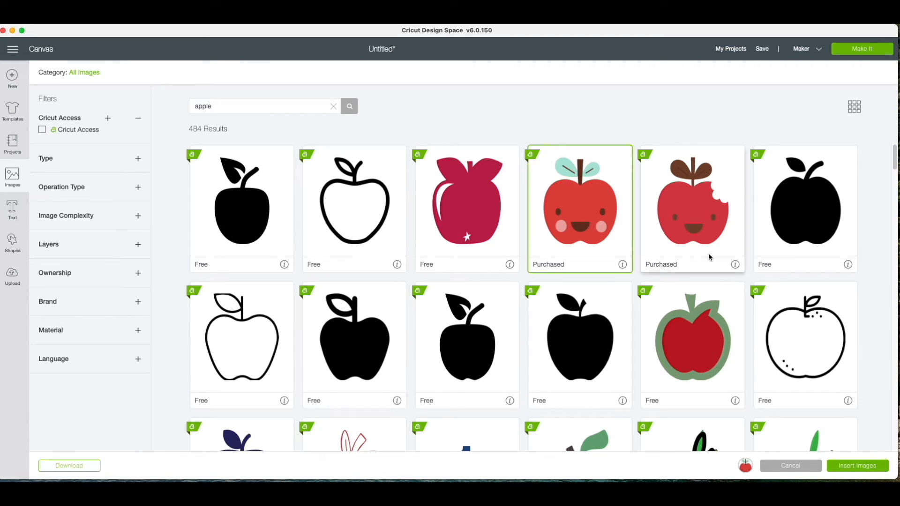
pyautogui.click(868, 467)
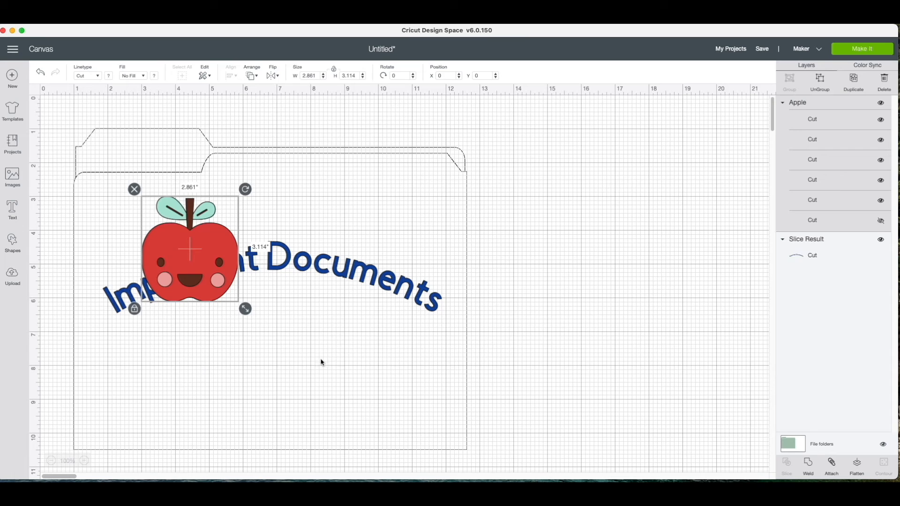
pyautogui.moveTo(205, 285); pyautogui.dragTo(292, 378)
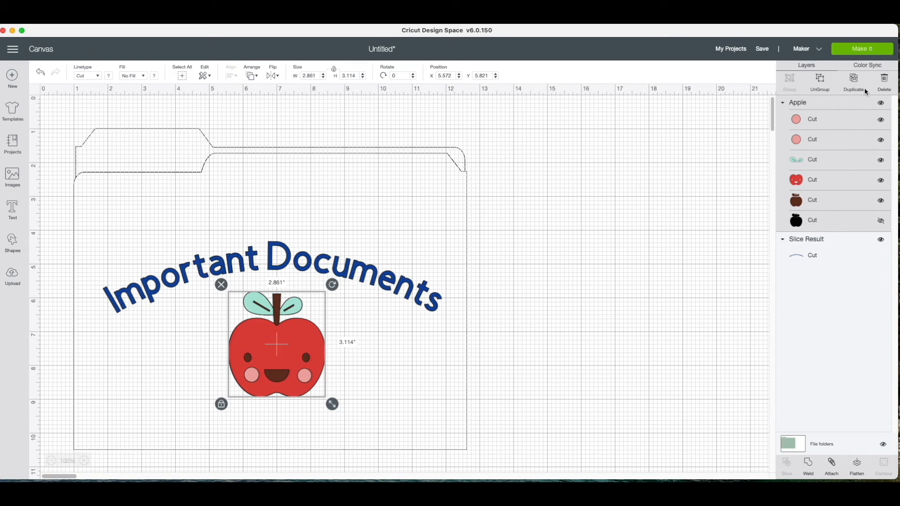
# Use Color Sync to match the apple's brown layer to the red of its body layer
pyautogui.click(867, 68)
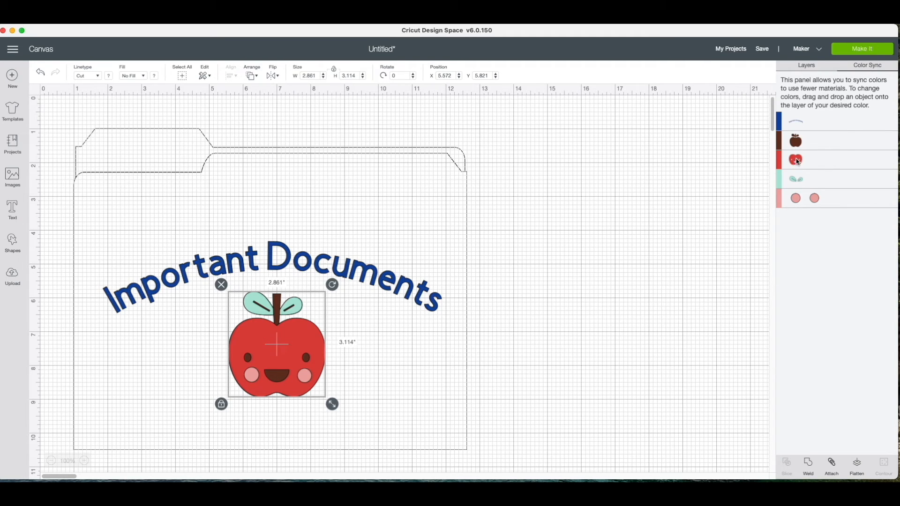
pyautogui.moveTo(798, 161)
pyautogui.mouseDown()
pyautogui.moveTo(795, 141)
pyautogui.moveTo(814, 163)
pyautogui.mouseUp()
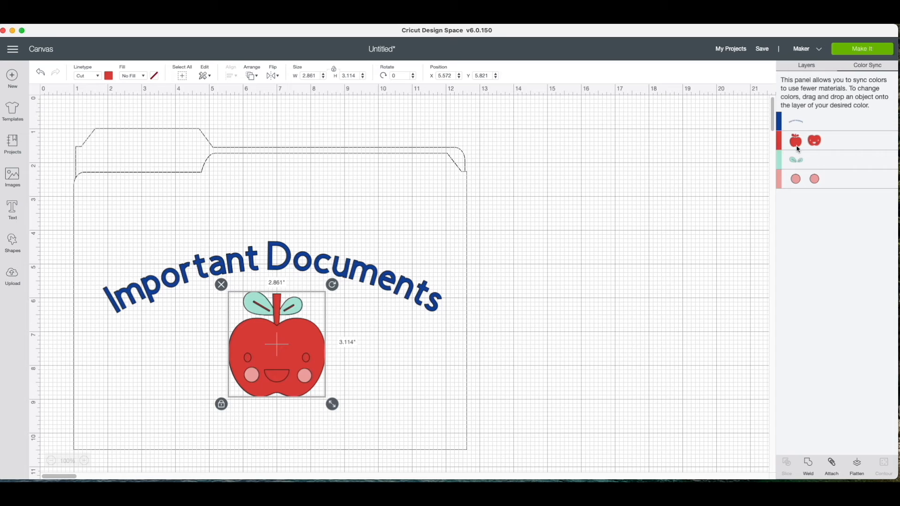
pyautogui.moveTo(799, 165); pyautogui.dragTo(835, 149)
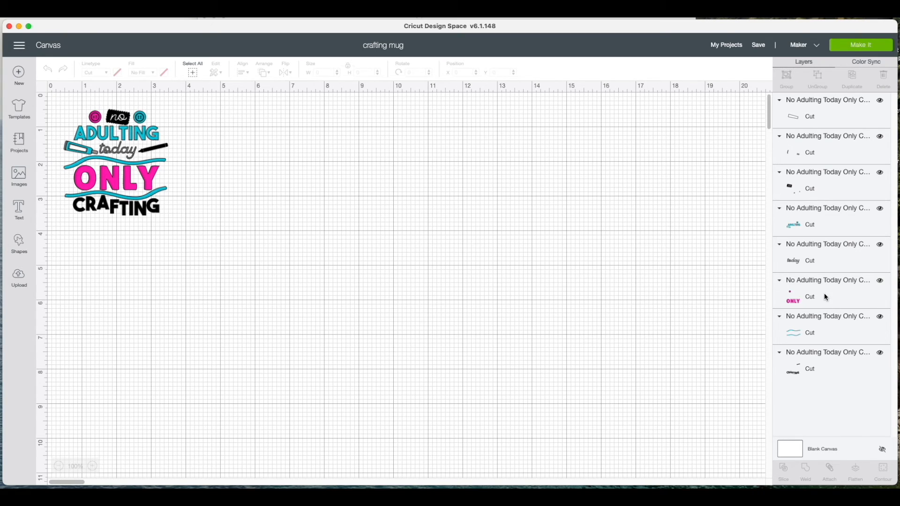
# Send the crafting mug design to mat preparation and look through each coloured cutting mat, ending on the grey one
pyautogui.click(145, 186)
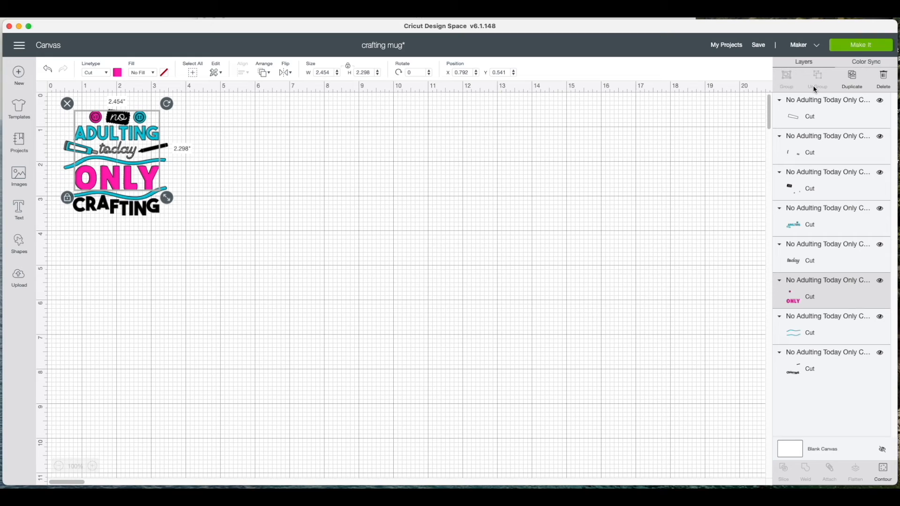
pyautogui.click(866, 47)
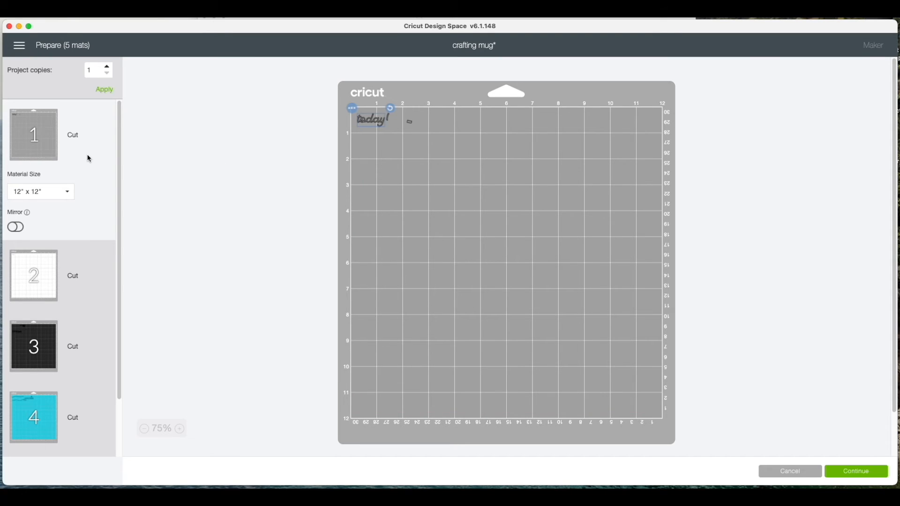
pyautogui.click(94, 264)
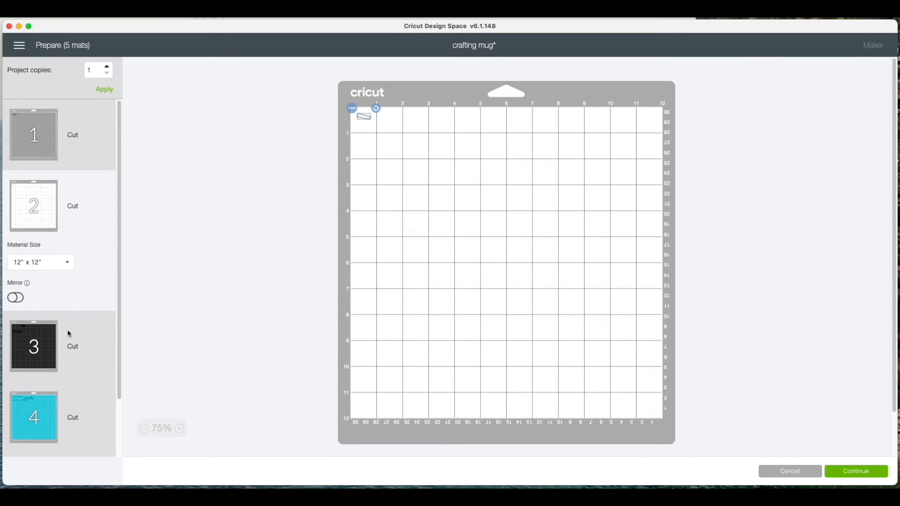
pyautogui.click(71, 333)
pyautogui.click(73, 417)
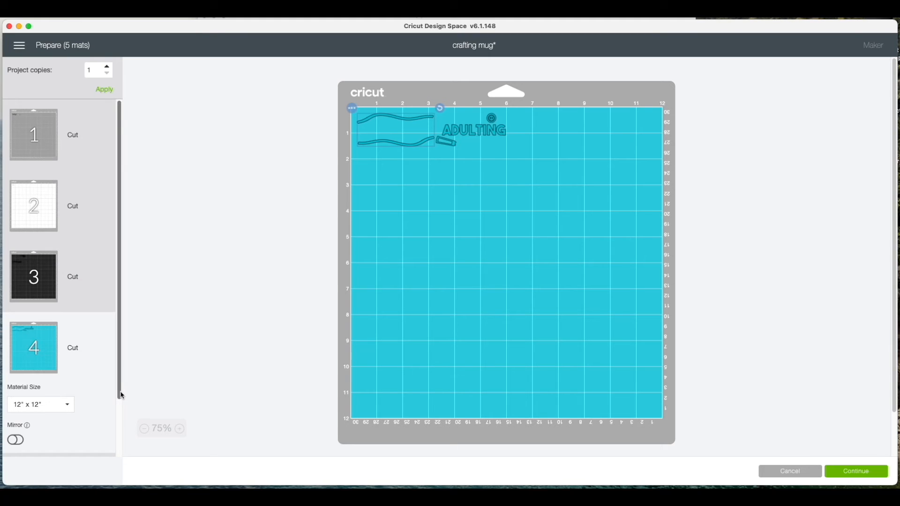
pyautogui.scroll(-3, 80, 422)
pyautogui.click(92, 437)
pyautogui.scroll(3, 71, 282)
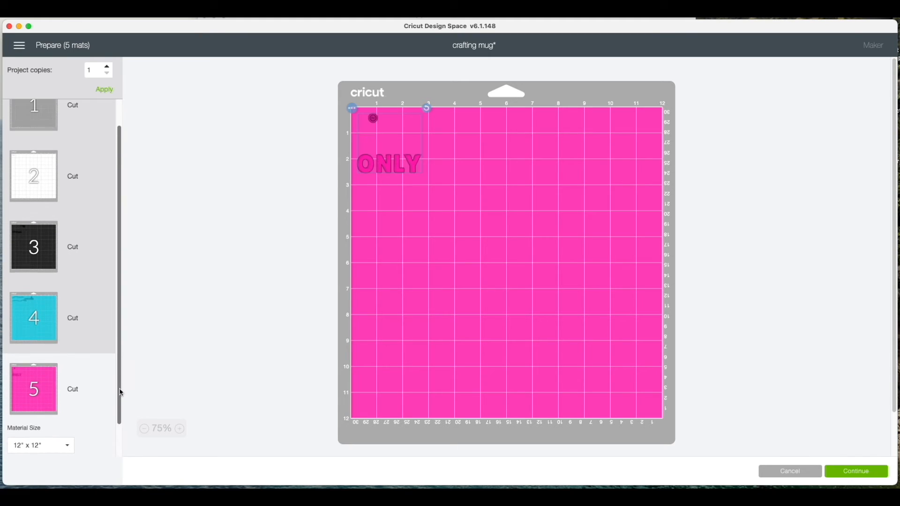
pyautogui.click(50, 160)
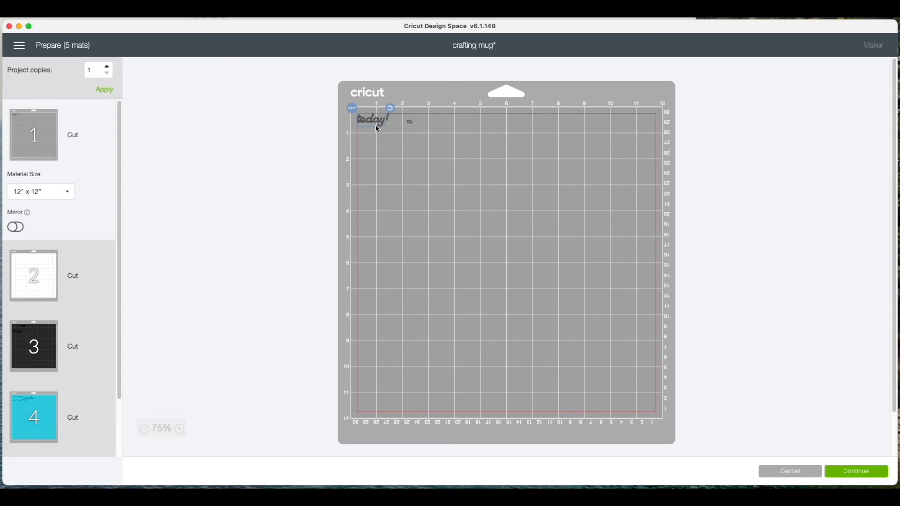
# Shift the small pieces away from "today" on the grey mat and view the available material sizes
pyautogui.moveTo(379, 249); pyautogui.dragTo(415, 192)
pyautogui.moveTo(410, 116); pyautogui.dragTo(409, 116)
pyautogui.click(67, 193)
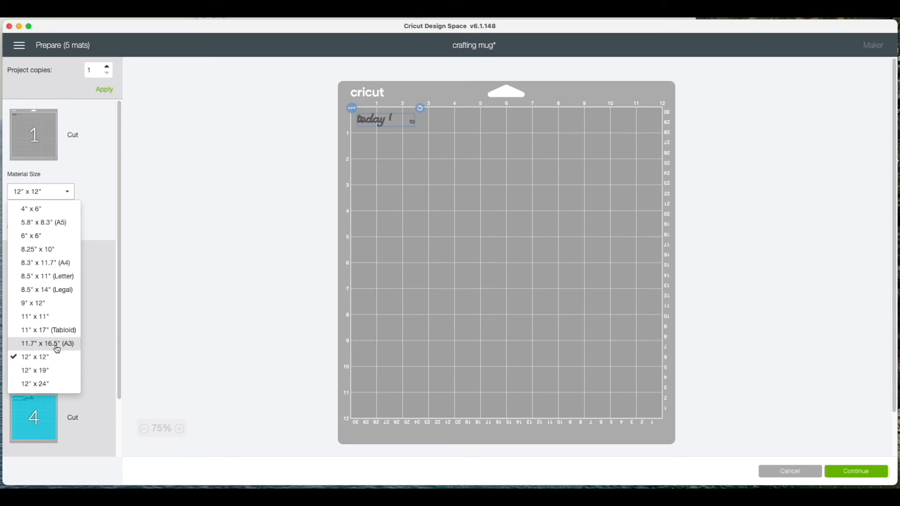
pyautogui.click(96, 240)
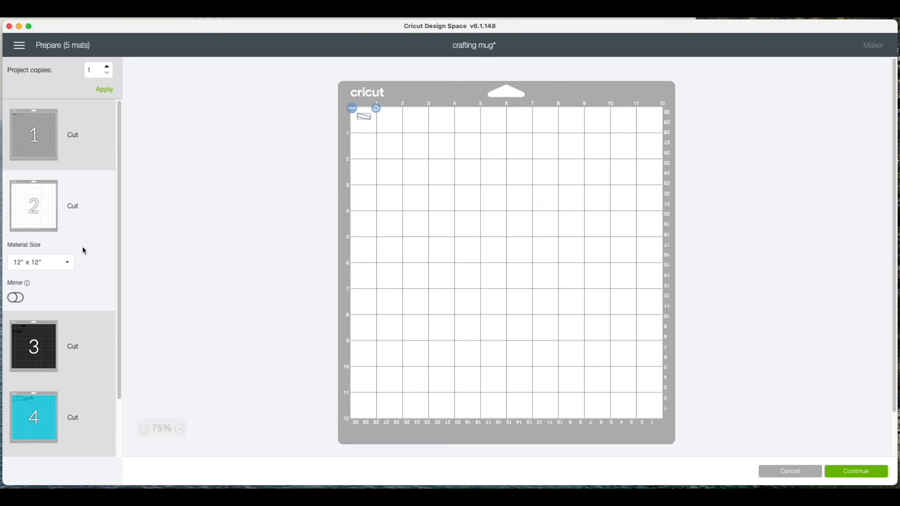
# Try the Mirror setting on the grey and white mats, switching it on and back off for each
pyautogui.click(63, 159)
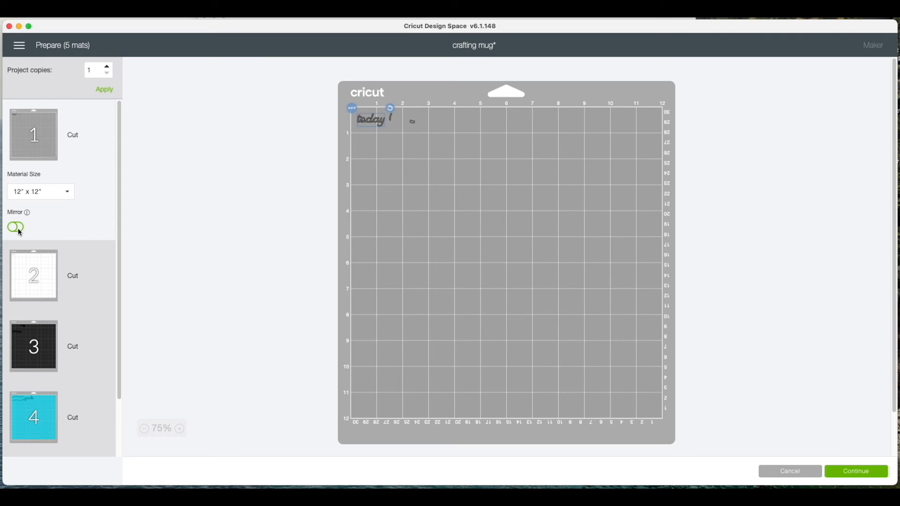
pyautogui.click(18, 228)
pyautogui.click(18, 228)
pyautogui.click(78, 266)
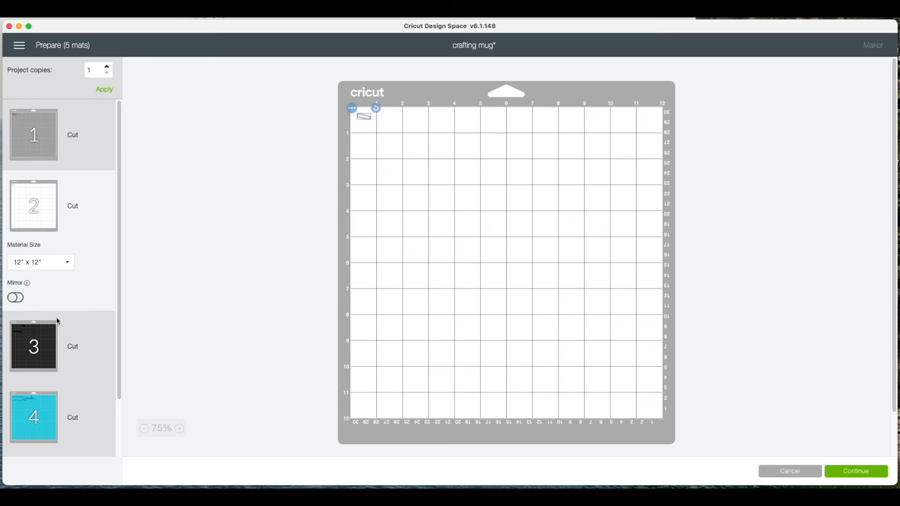
pyautogui.click(21, 303)
pyautogui.click(21, 303)
# Try applying 2 project copies to the mats and restore the project to 1 copy
pyautogui.click(91, 164)
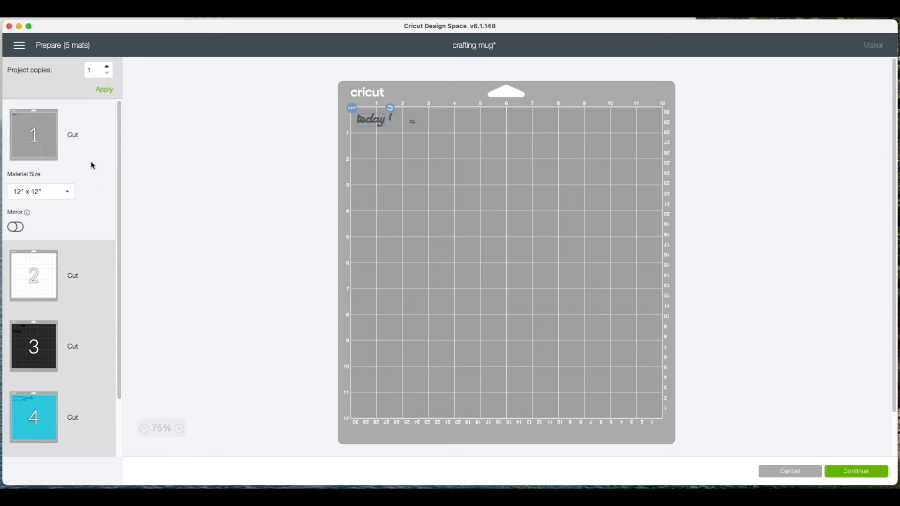
pyautogui.click(108, 68)
pyautogui.click(105, 92)
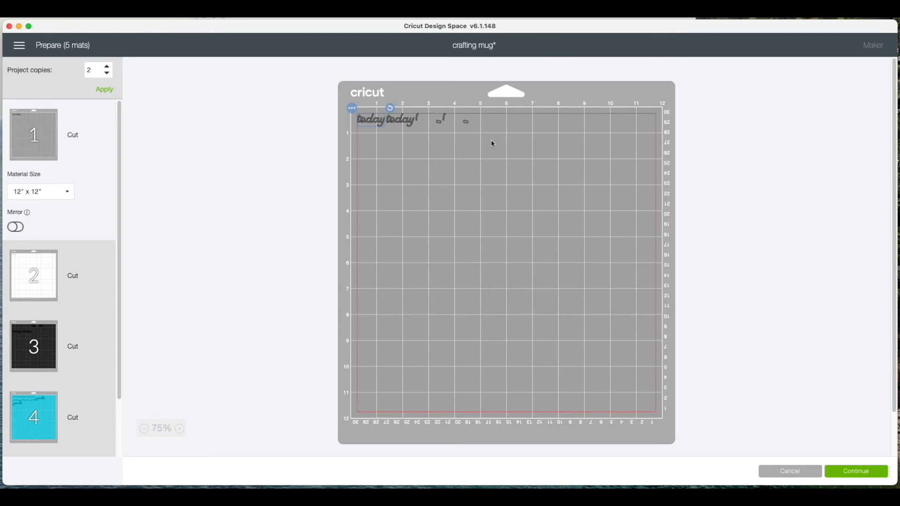
pyautogui.click(108, 90)
# Move the "today" object from the grey mat to the white mat and place it just below the small rectangular piece
pyautogui.click(352, 108)
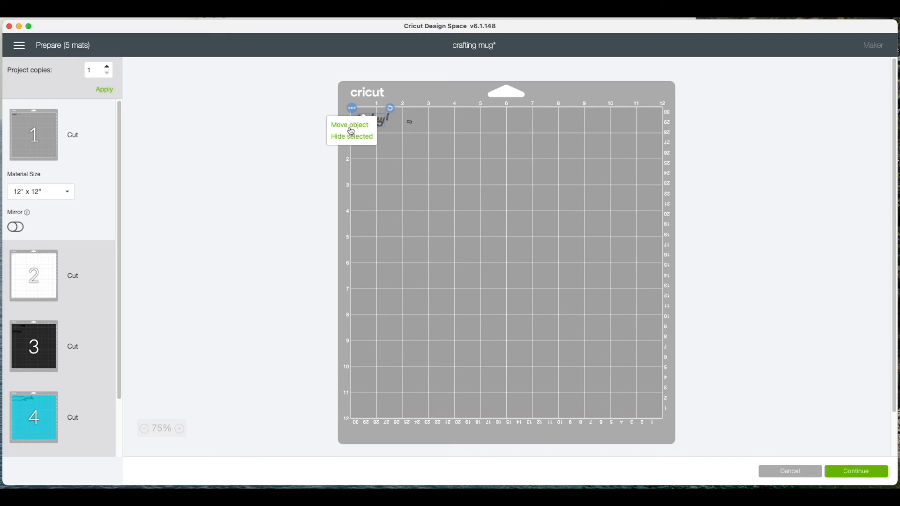
pyautogui.click(352, 125)
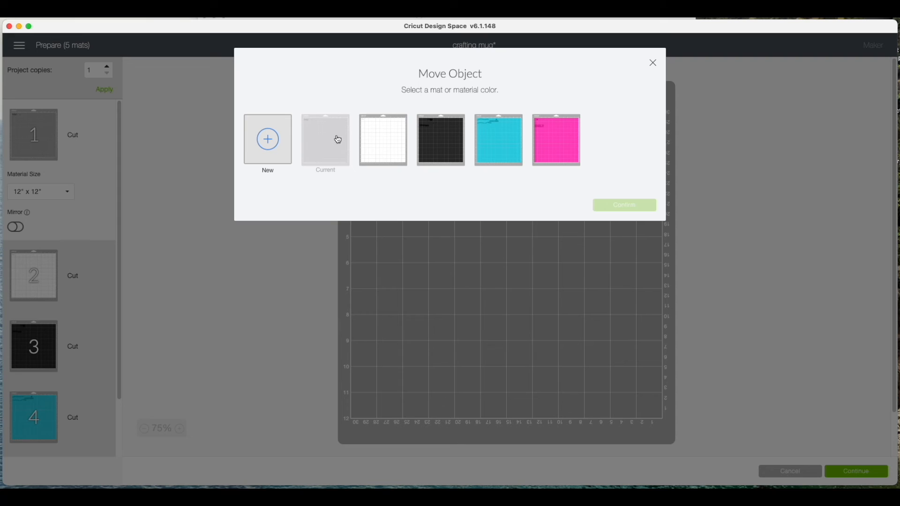
pyautogui.click(401, 145)
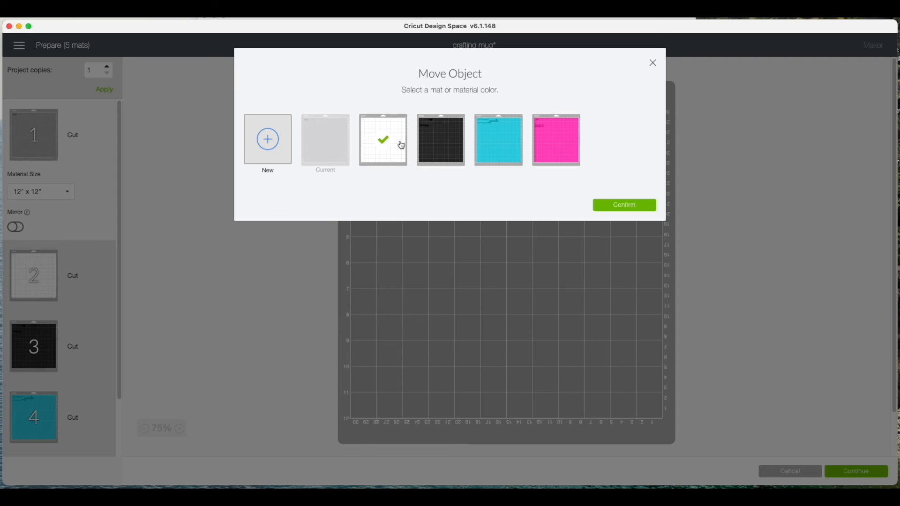
pyautogui.click(619, 211)
pyautogui.moveTo(366, 128); pyautogui.dragTo(368, 143)
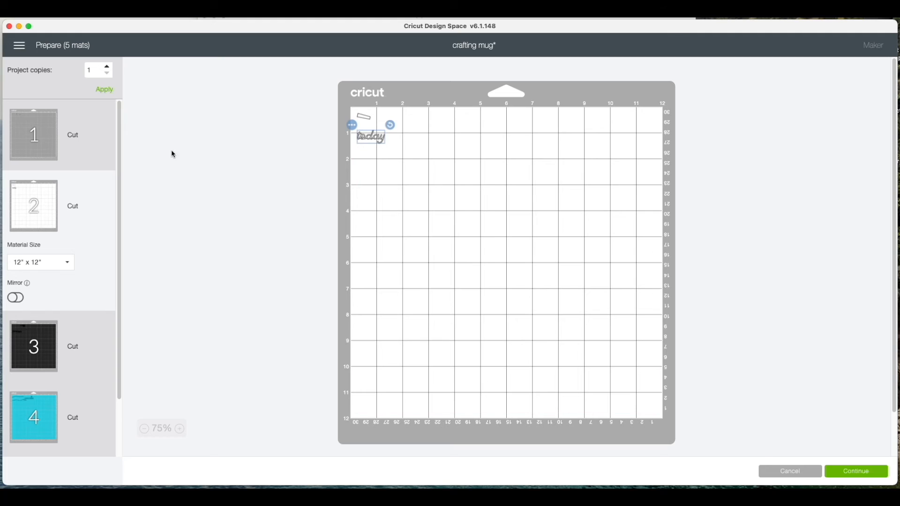
# Hide the "today" object on the white mat and restore it from the hidden objects
pyautogui.click(353, 125)
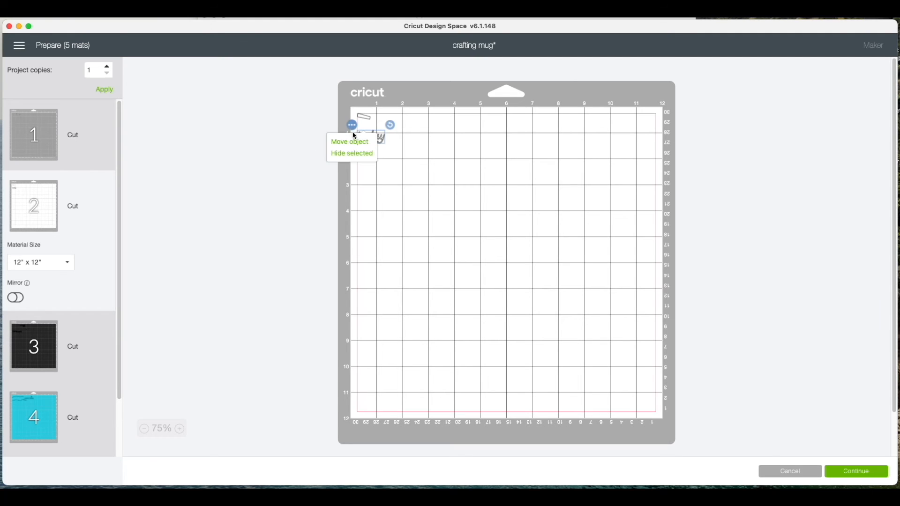
pyautogui.click(354, 155)
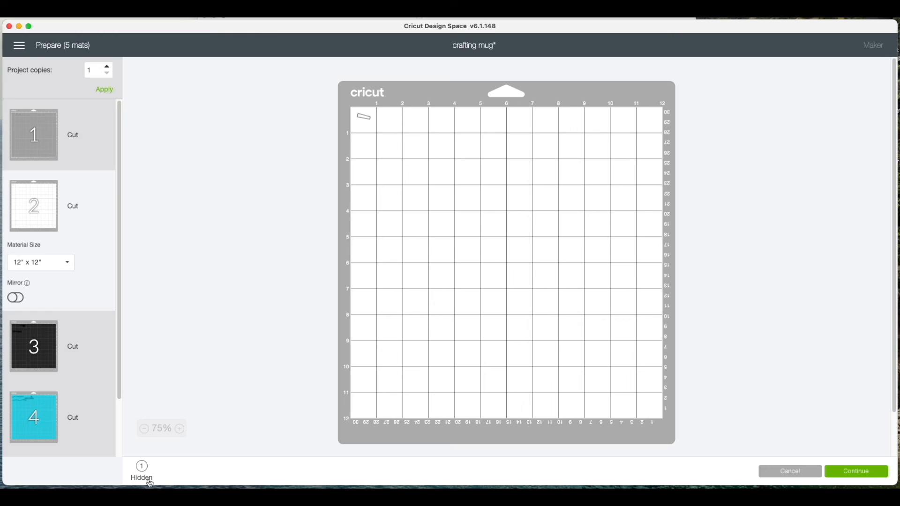
pyautogui.moveTo(142, 466)
pyautogui.click(142, 443)
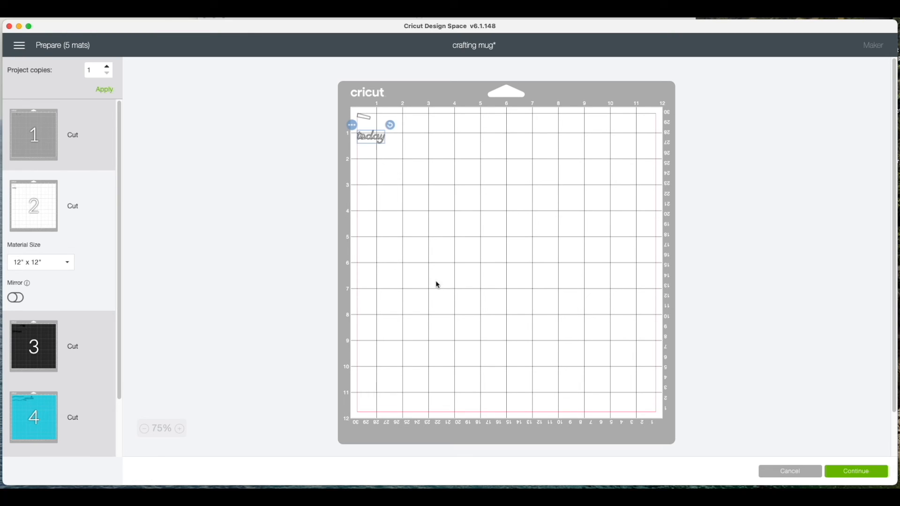
# Continue to the base material setup and browse the compatible materials list down to the Vinyl category, leaving it without choosing a material
pyautogui.click(858, 473)
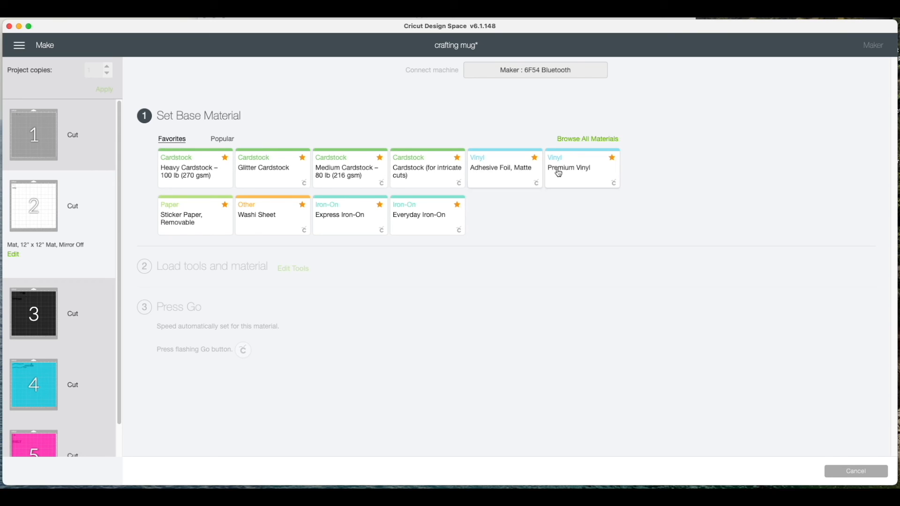
pyautogui.click(587, 139)
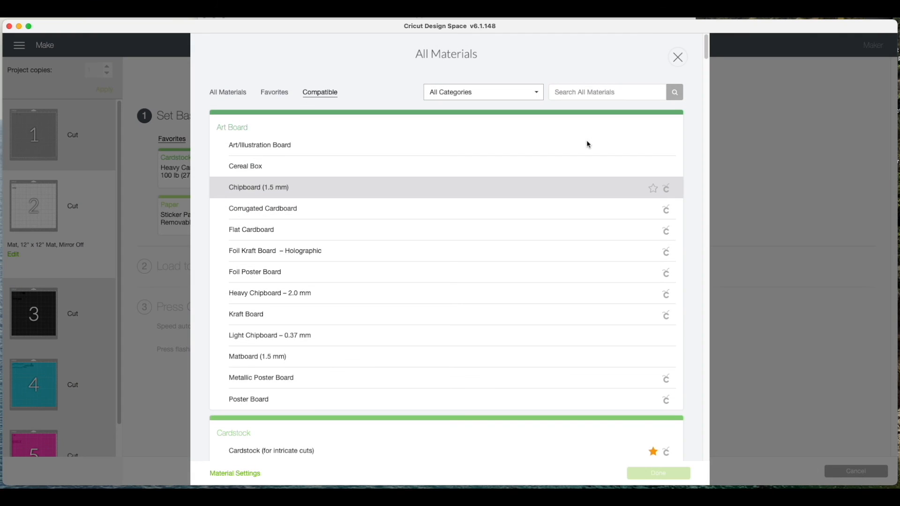
pyautogui.scroll(-1, 460, 214)
pyautogui.scroll(-15, 460, 215)
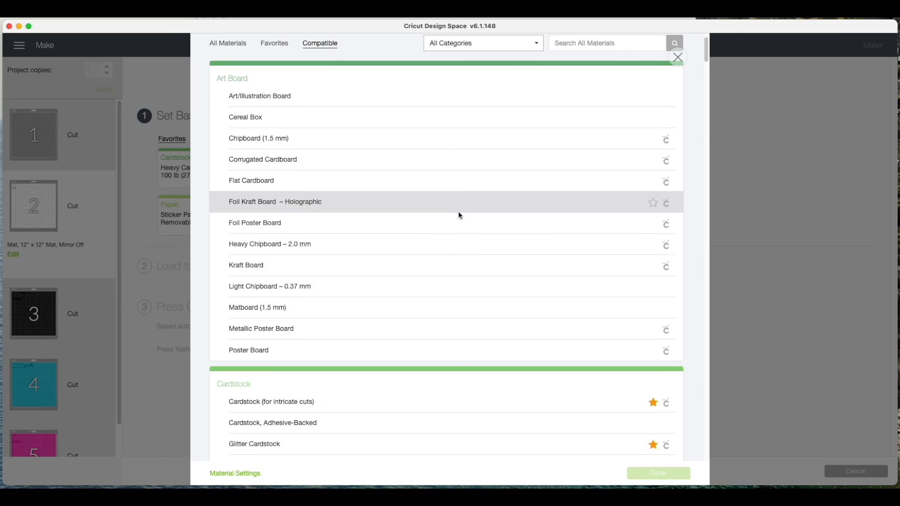
pyautogui.scroll(-20, 459, 215)
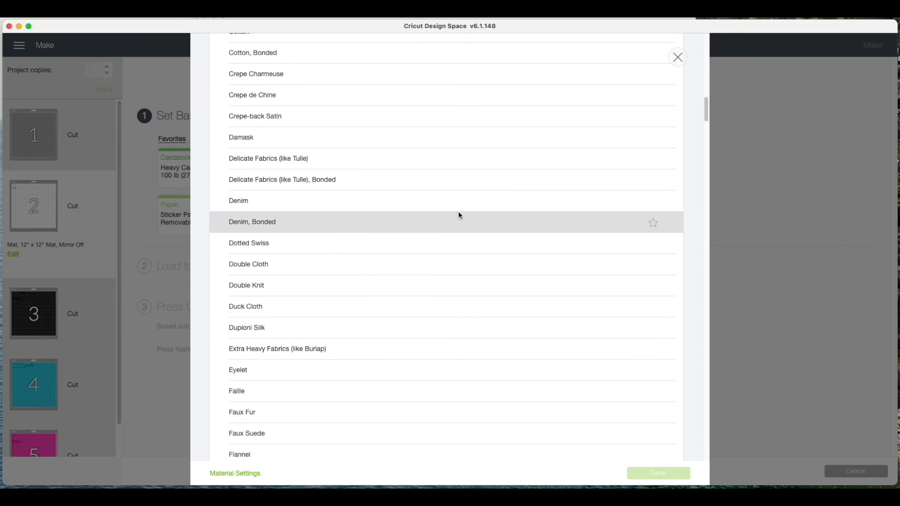
pyautogui.scroll(-10, 459, 215)
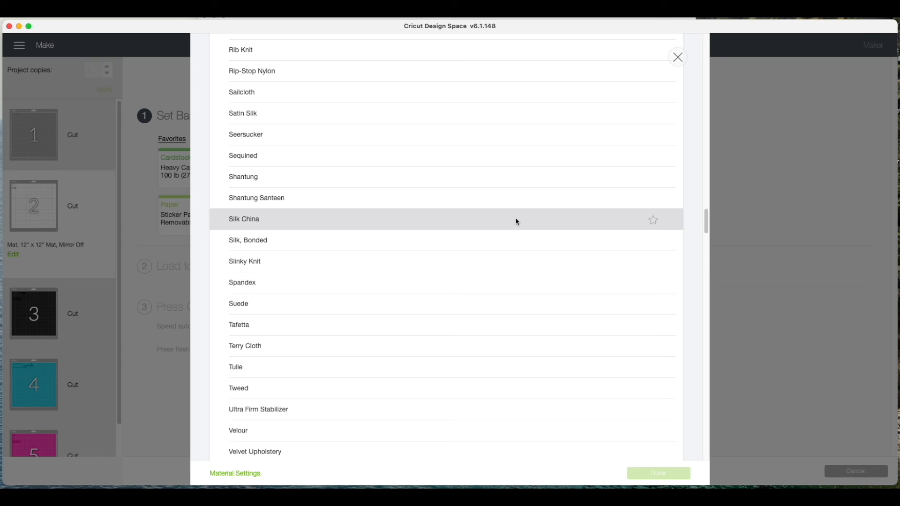
pyautogui.moveTo(706, 217); pyautogui.dragTo(707, 375)
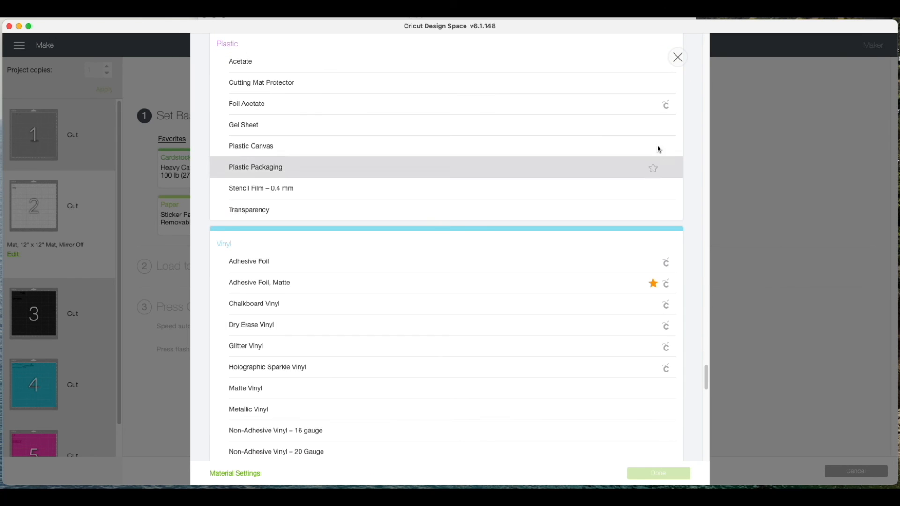
pyautogui.click(678, 58)
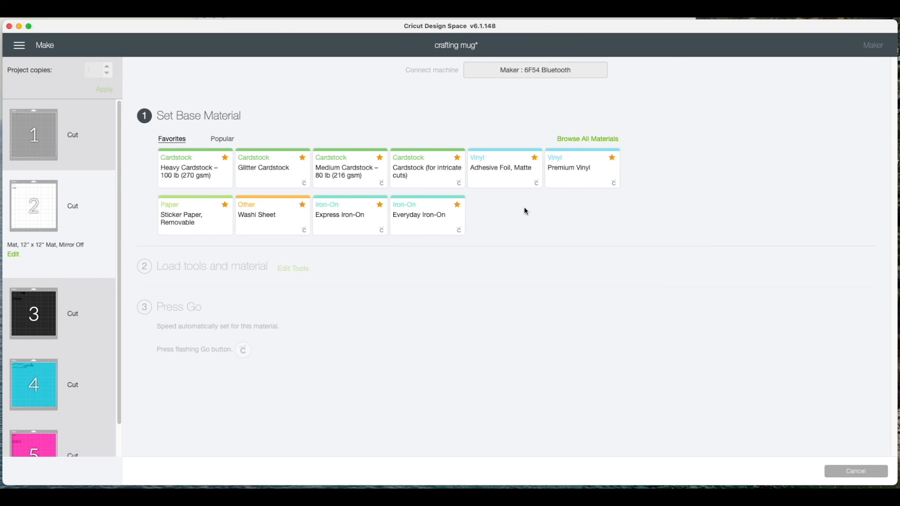
# Set the base material to Premium Vinyl and check the pressure options, keeping Default
pyautogui.click(585, 183)
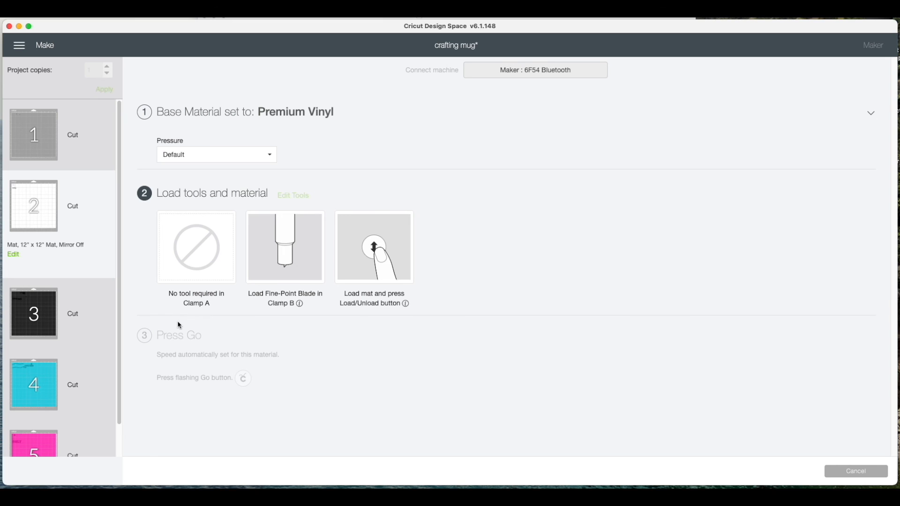
pyautogui.click(189, 157)
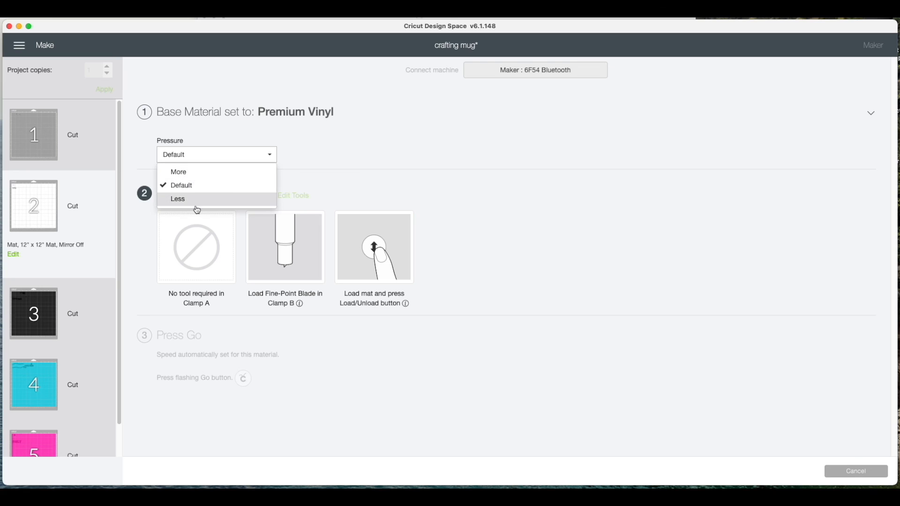
pyautogui.click(317, 180)
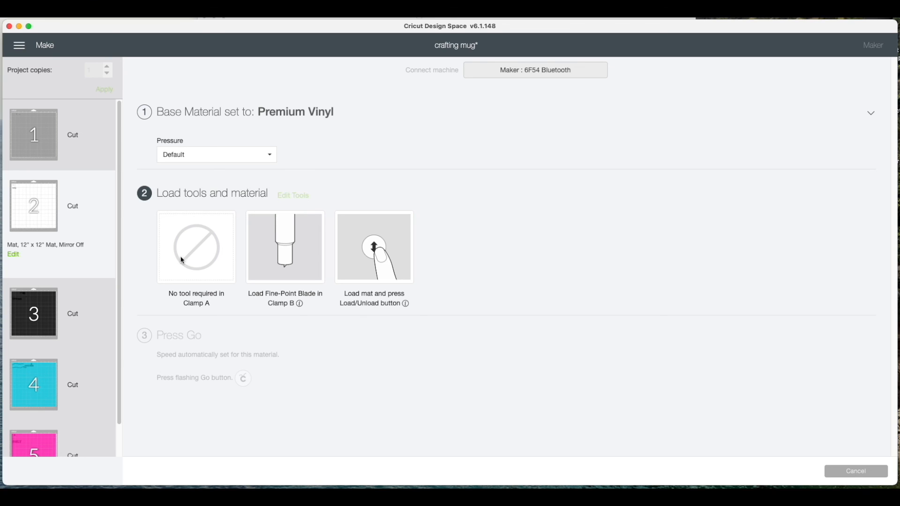